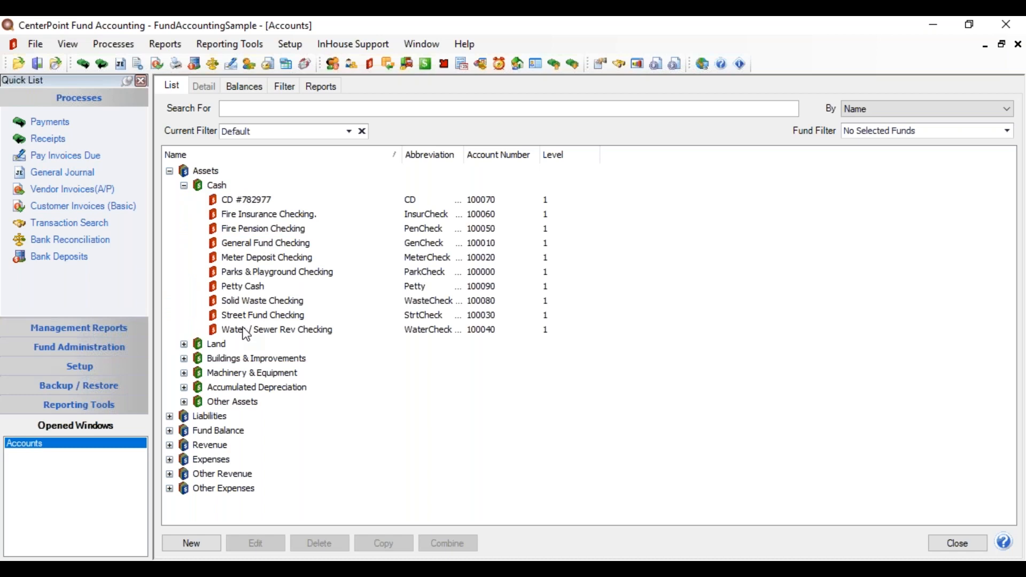
# - Expand all groups in the accounts list and look through the accounts under each type
pyautogui.rightClick(265, 220)
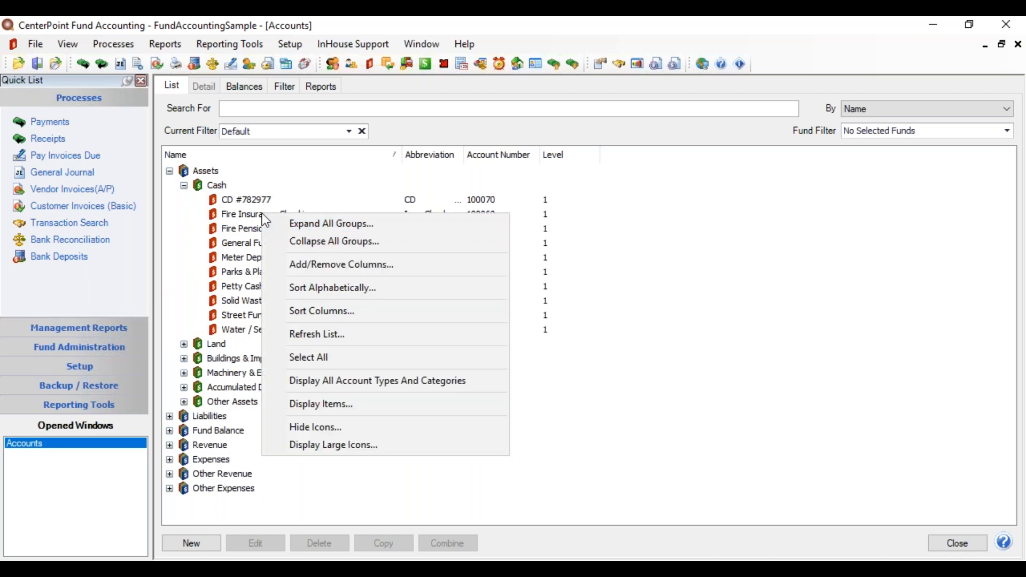
pyautogui.click(319, 230)
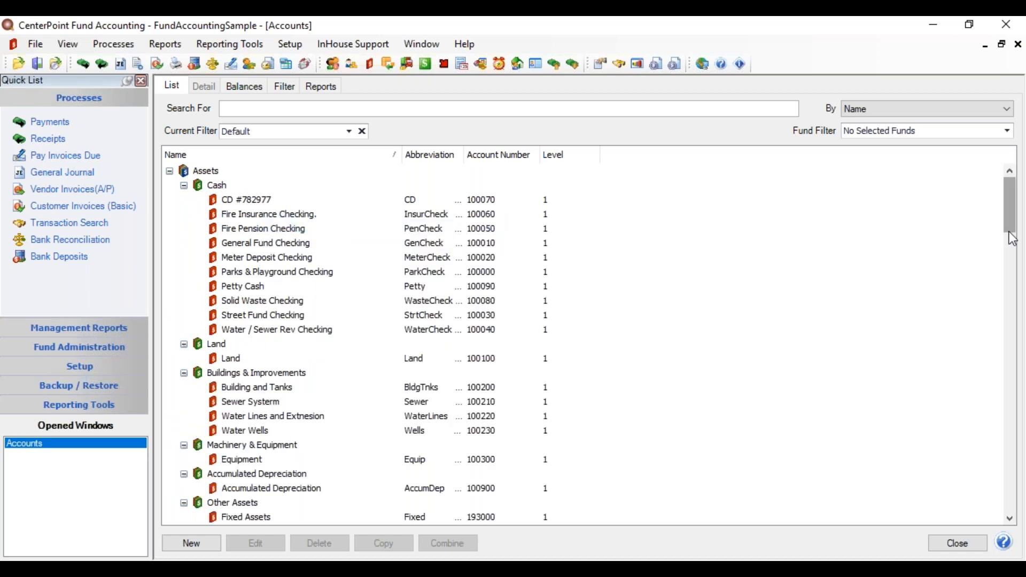
pyautogui.moveTo(1012, 220); pyautogui.dragTo(983, 261)
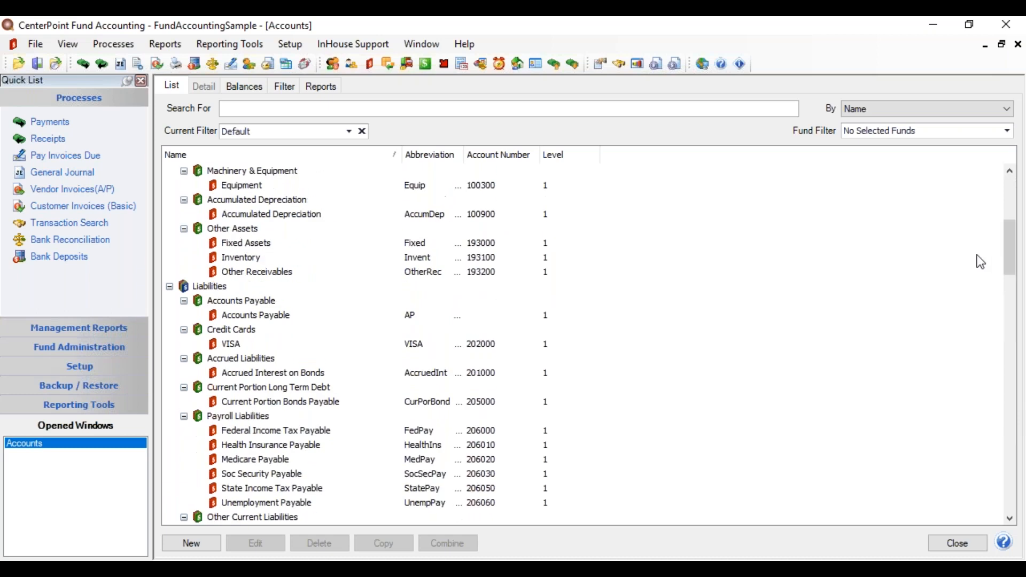
pyautogui.scroll(6, 999, 255)
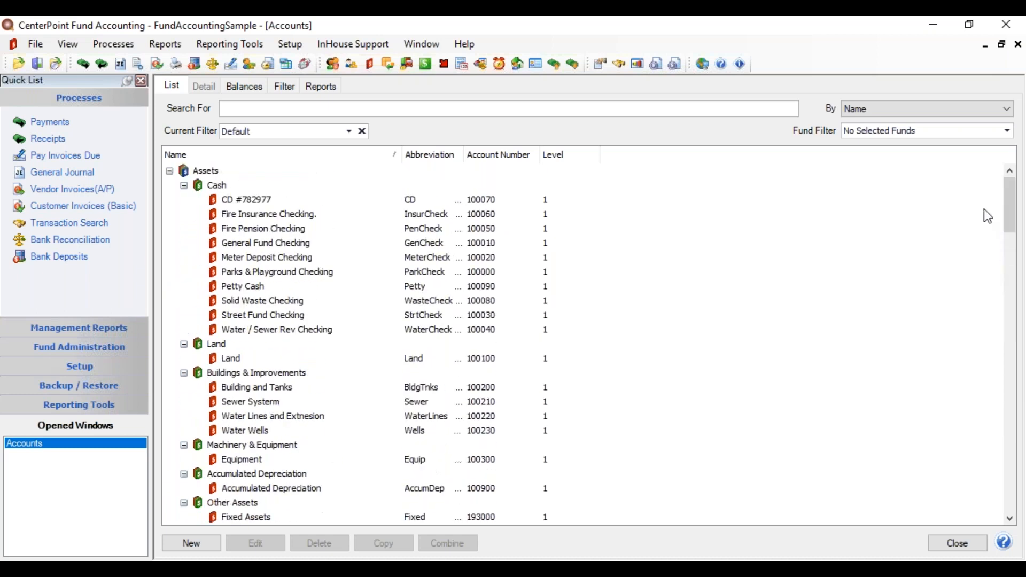
# - Collapse all account groups and expand only the child groups under Expenses
pyautogui.rightClick(233, 241)
pyautogui.click(306, 270)
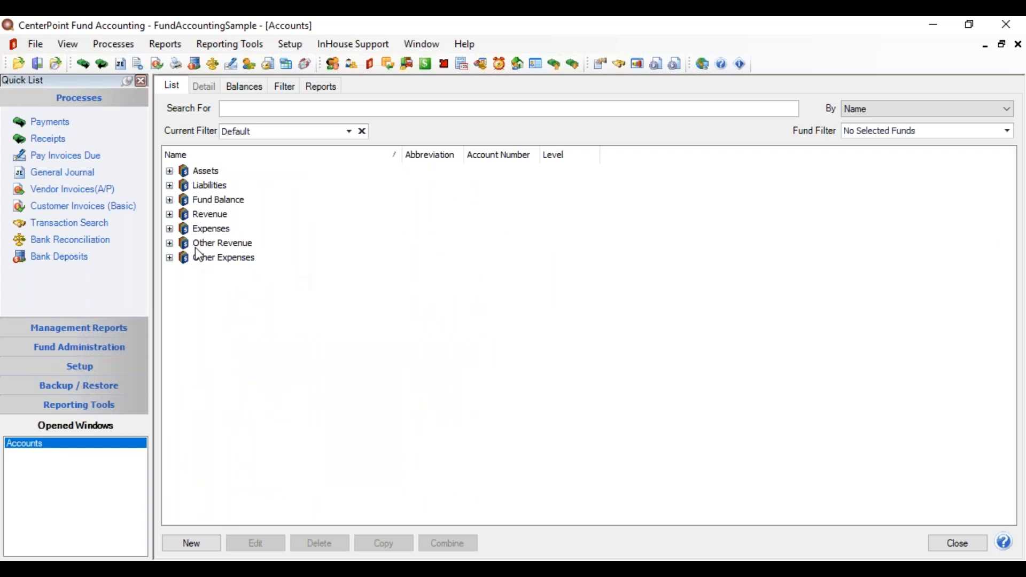
pyautogui.click(203, 232)
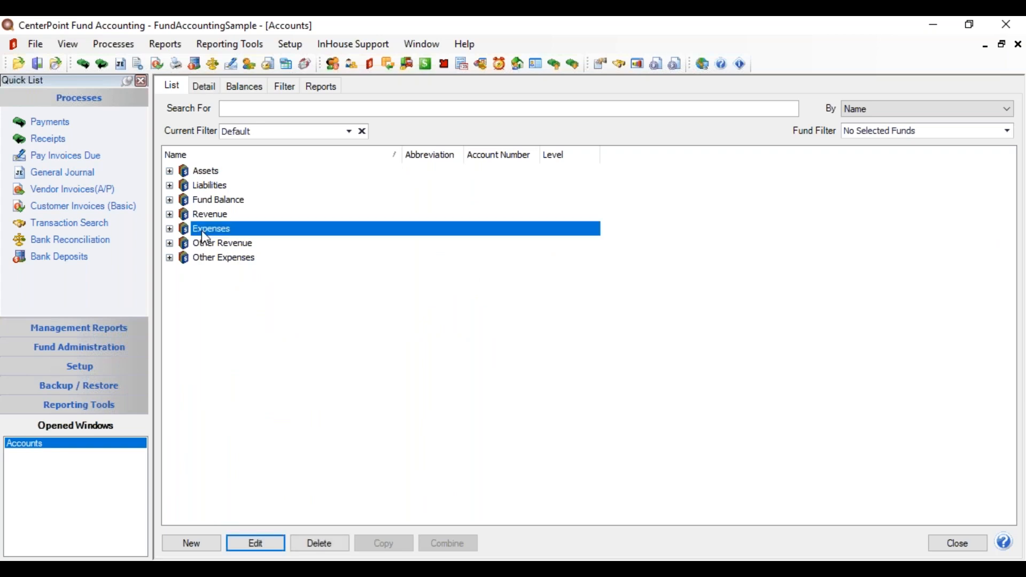
pyautogui.rightClick(203, 235)
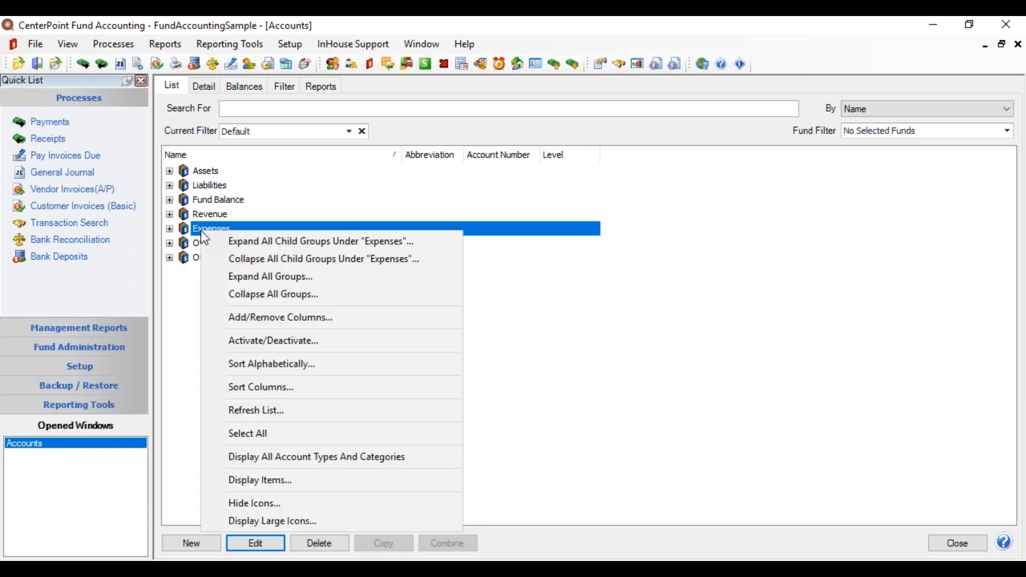
pyautogui.click(249, 241)
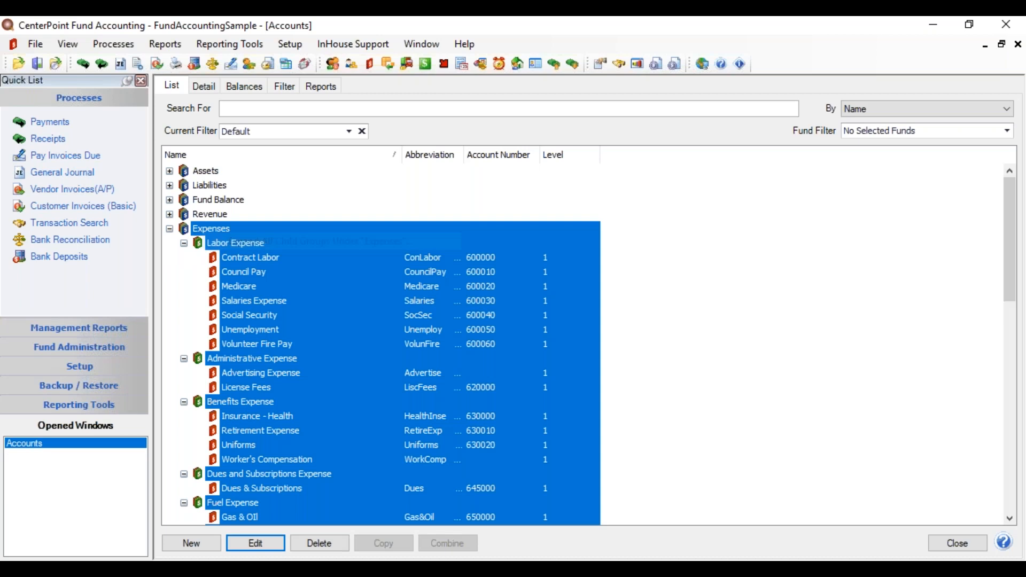
pyautogui.click(246, 243)
# - Review the columns available for the accounts list, keeping Abbreviation, Account Number and Level displayed
pyautogui.rightClick(233, 262)
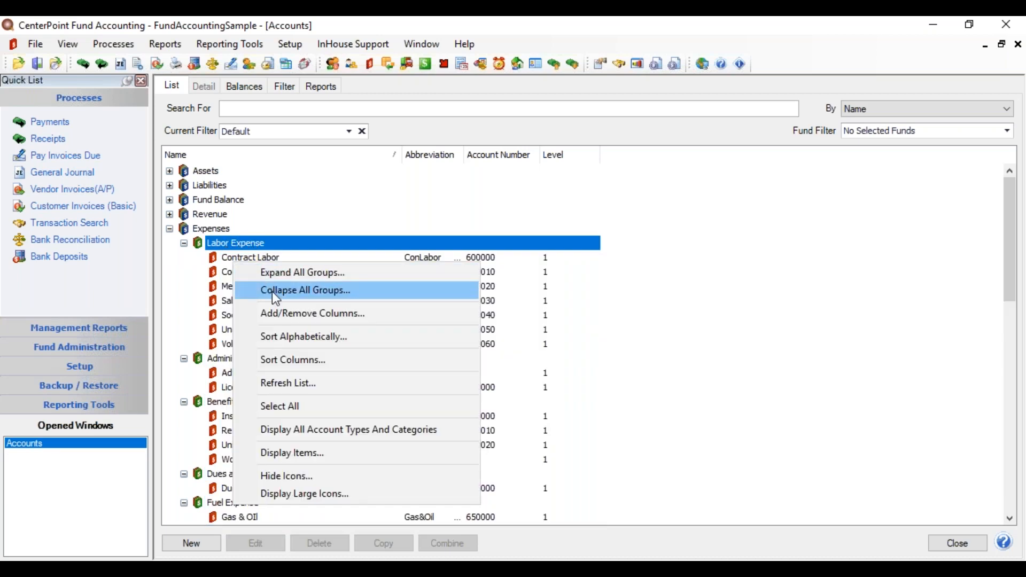
pyautogui.click(276, 316)
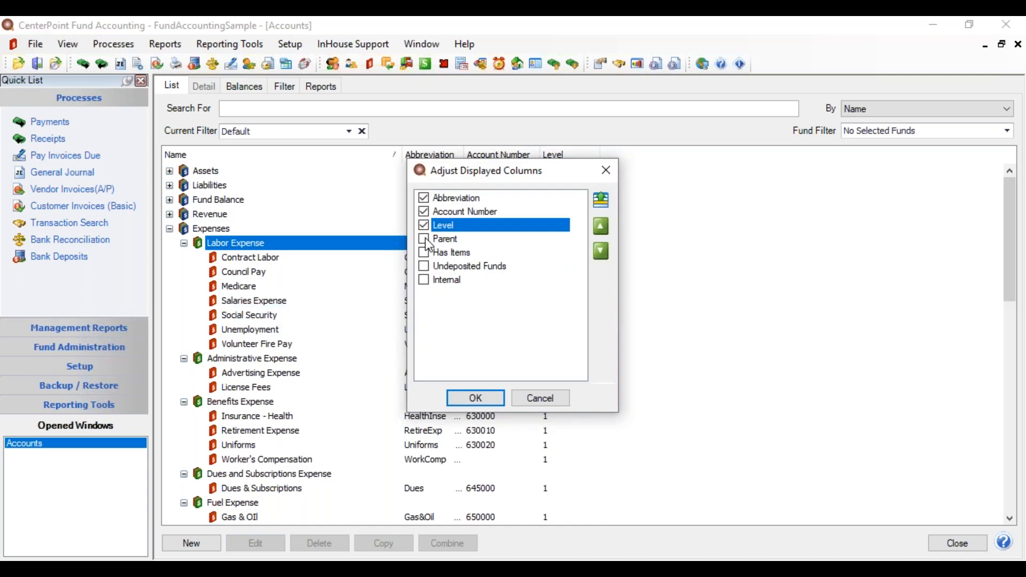
pyautogui.click(473, 398)
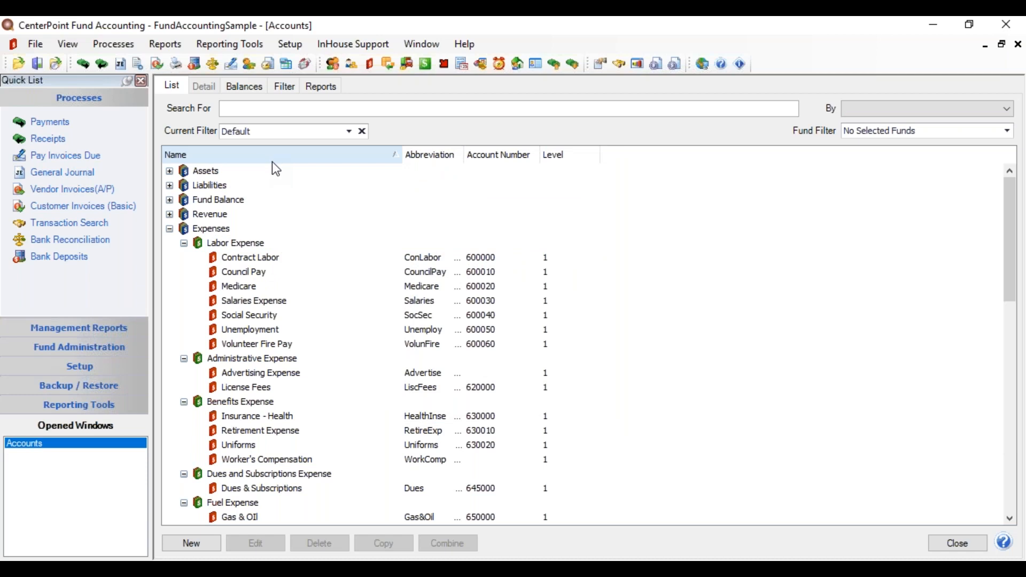
# - Sort the accounts list by Abbreviation in descending order, by Account Number, and finally by Name again
pyautogui.click(425, 155)
pyautogui.click(426, 155)
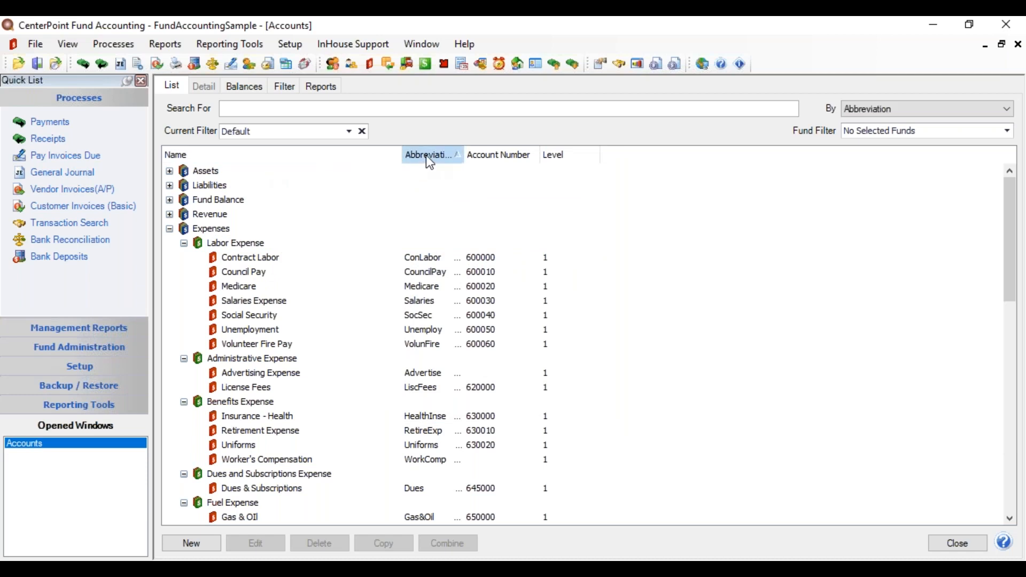
pyautogui.click(516, 159)
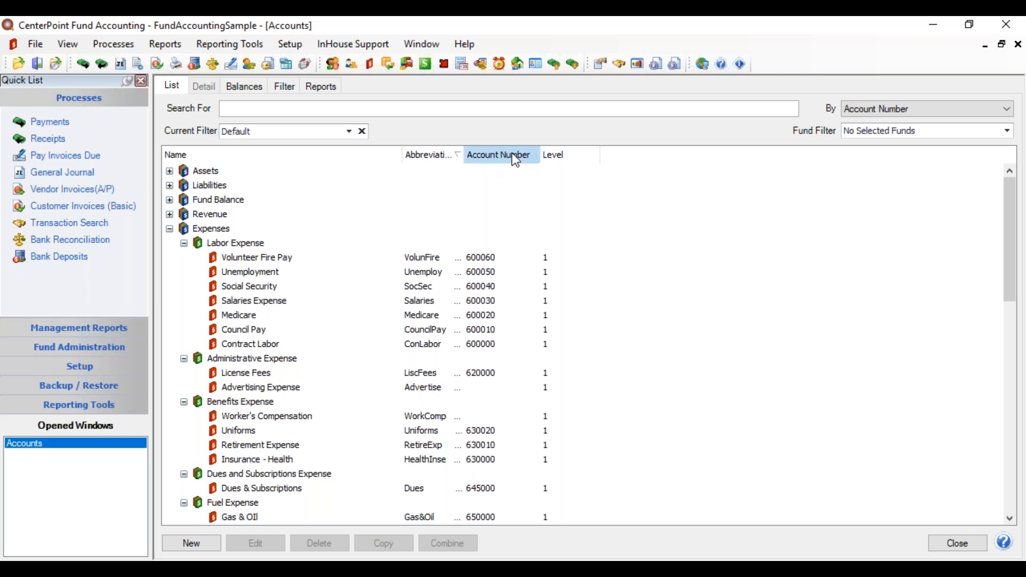
pyautogui.click(271, 156)
# - Sort the account types and categories alphabetically, and return the list to its sequence order
pyautogui.rightClick(236, 257)
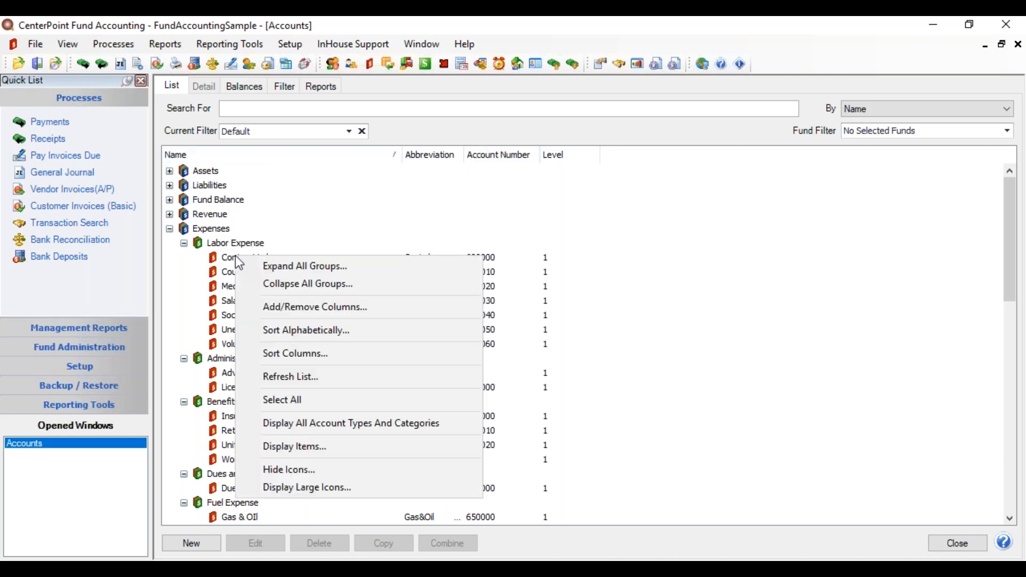
pyautogui.click(276, 332)
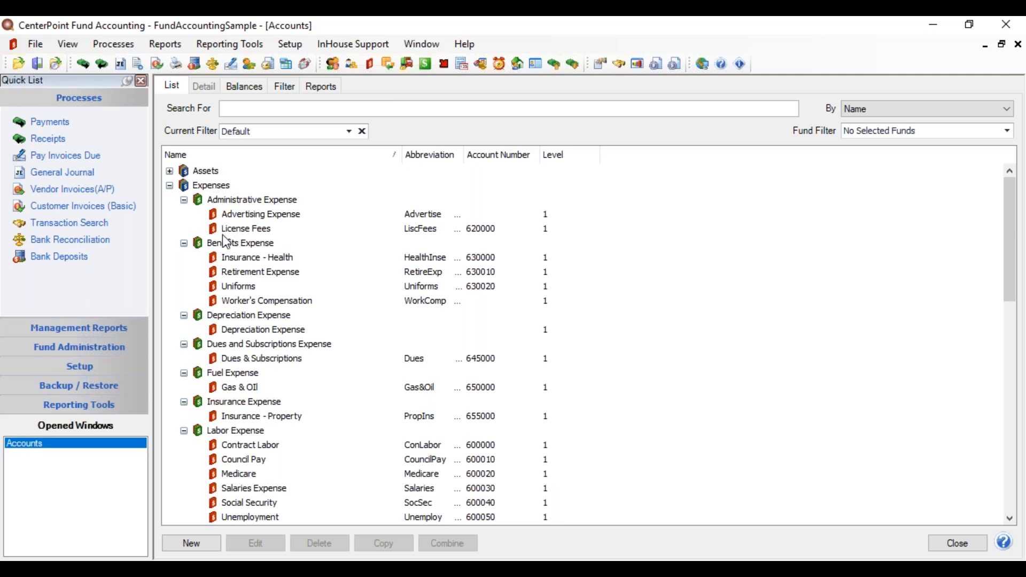
pyautogui.rightClick(241, 198)
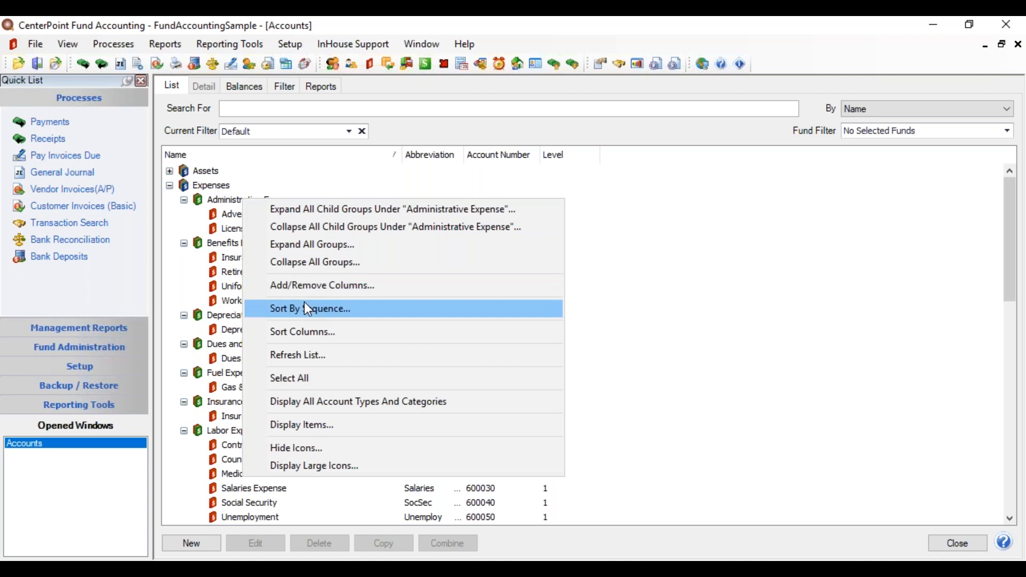
pyautogui.click(304, 303)
# - Display all account types and categories in the list, including those without any accounts
pyautogui.rightClick(266, 258)
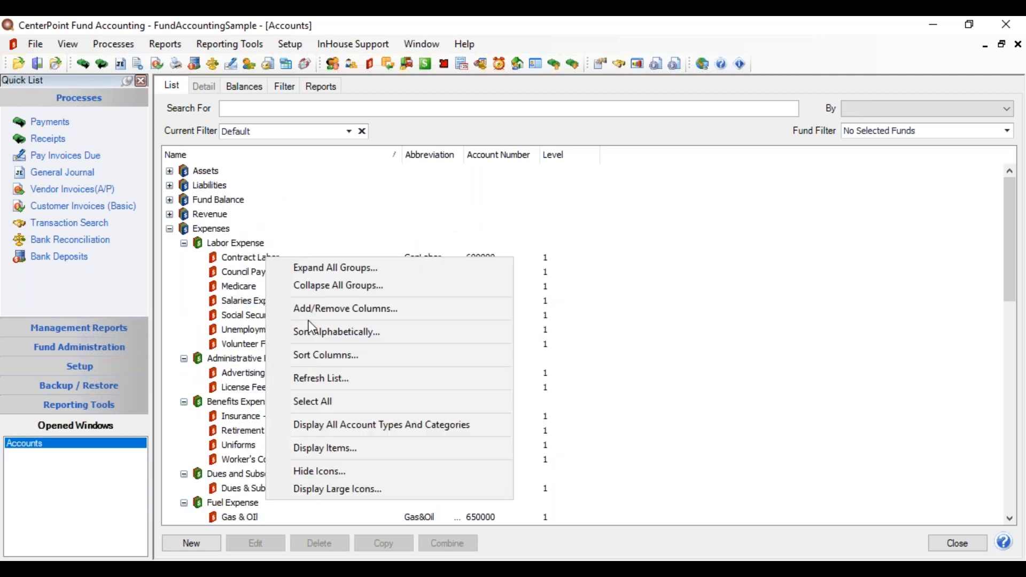
pyautogui.click(326, 431)
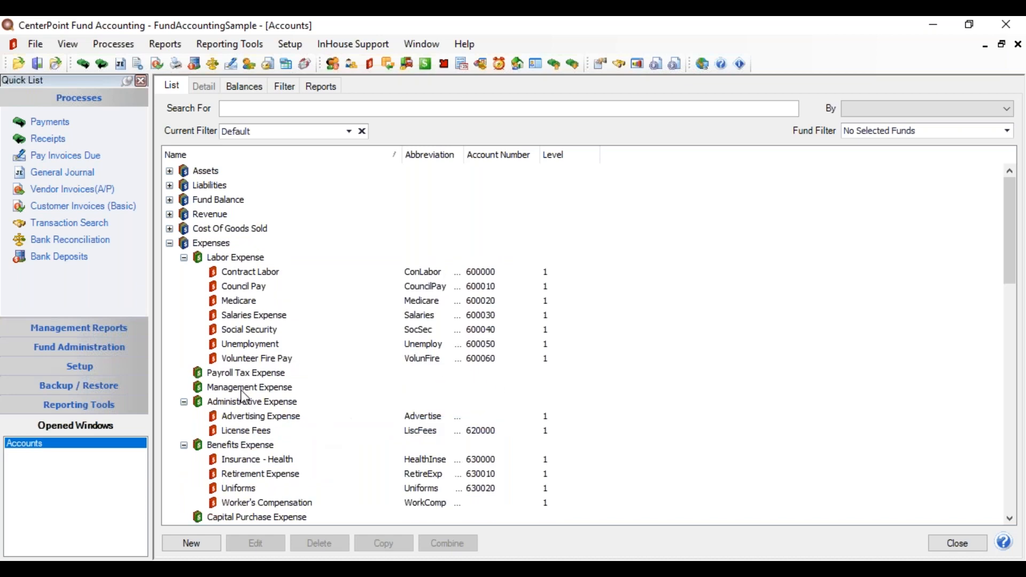
pyautogui.moveTo(1006, 245)
pyautogui.mouseDown()
pyautogui.moveTo(1020, 326)
pyautogui.moveTo(1021, 250)
pyautogui.mouseUp()
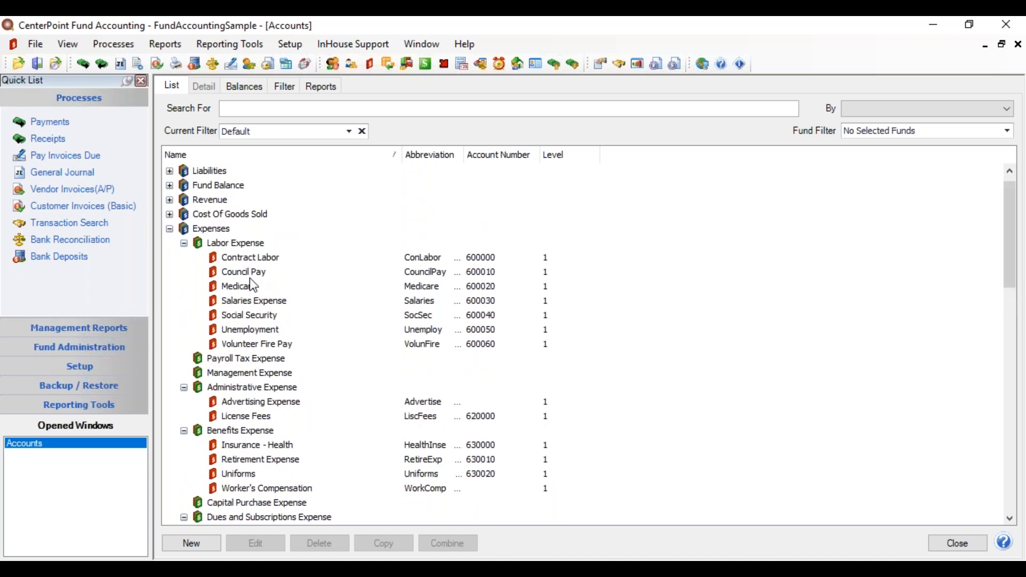
# - Create a new account with the abbreviation Rental
pyautogui.click(185, 543)
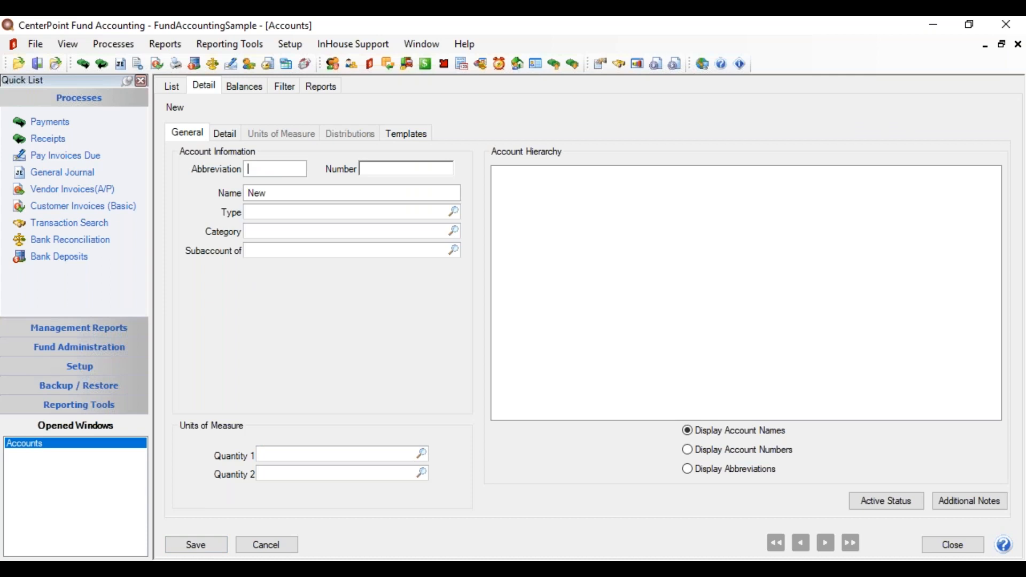
pyautogui.write('Rental')
pyautogui.press('Tab')
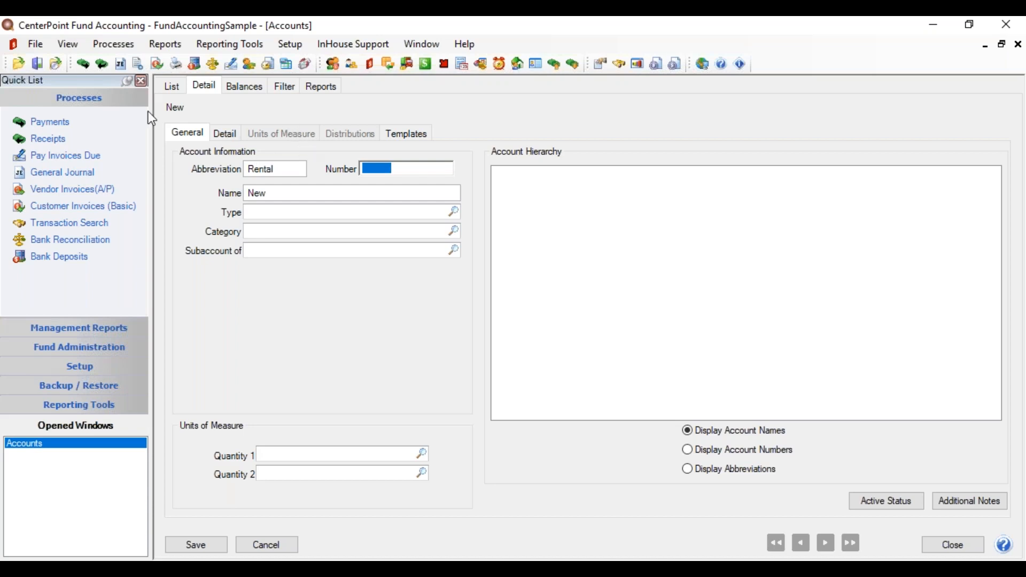
# - Open the application-level Account Settings preferences containing the account number mask
pyautogui.click(36, 44)
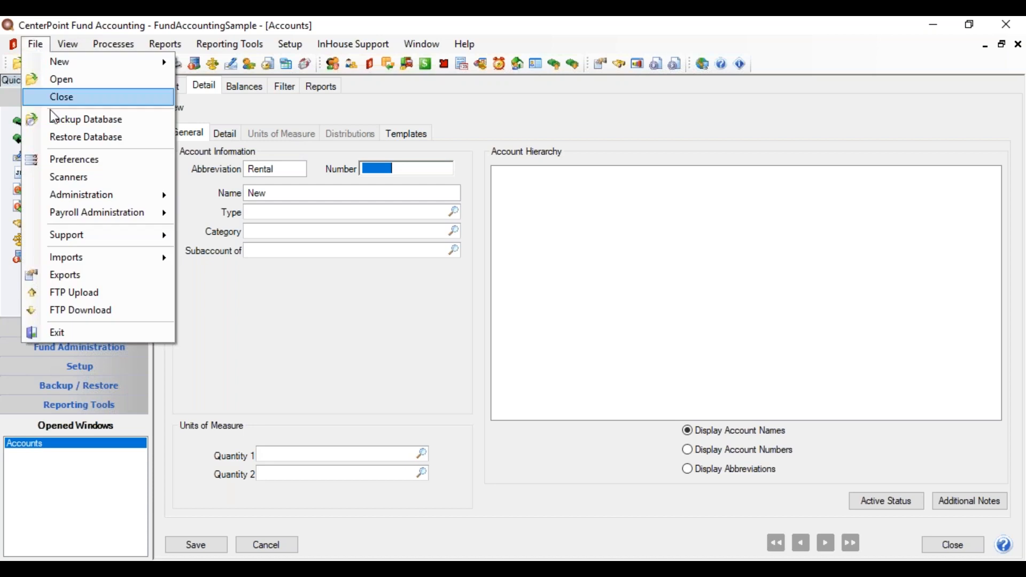
pyautogui.click(70, 159)
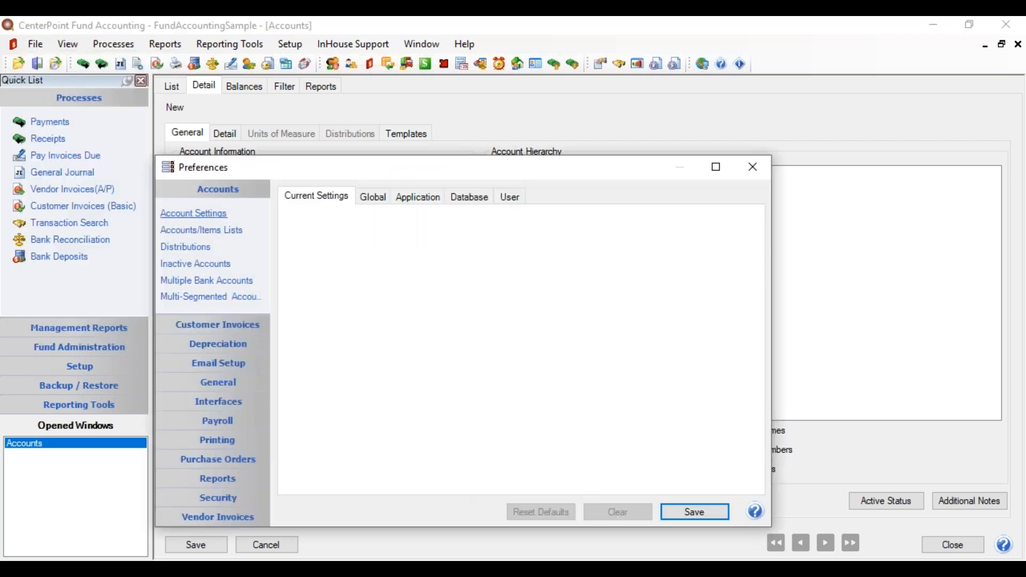
pyautogui.click(219, 215)
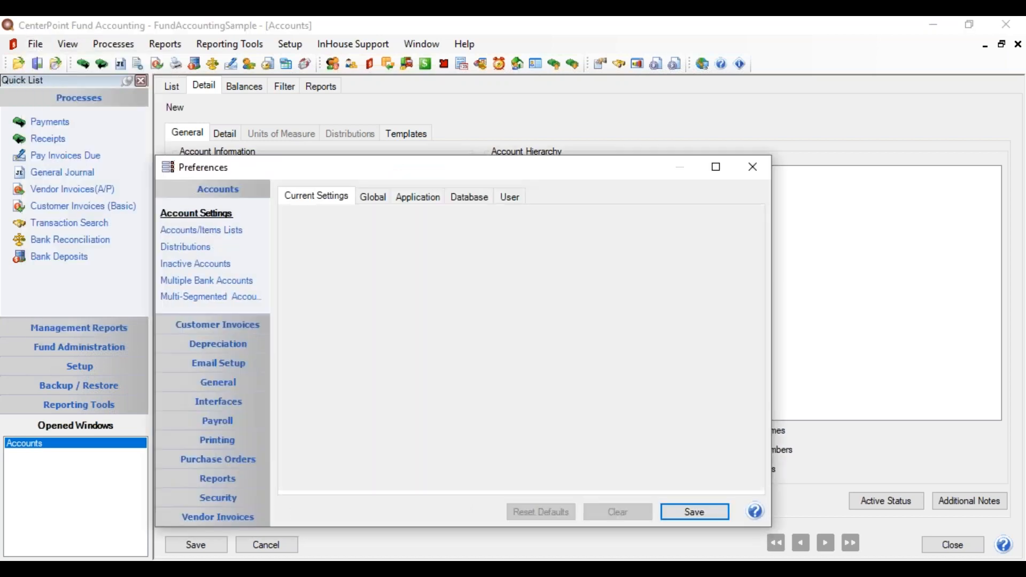
pyautogui.click(421, 197)
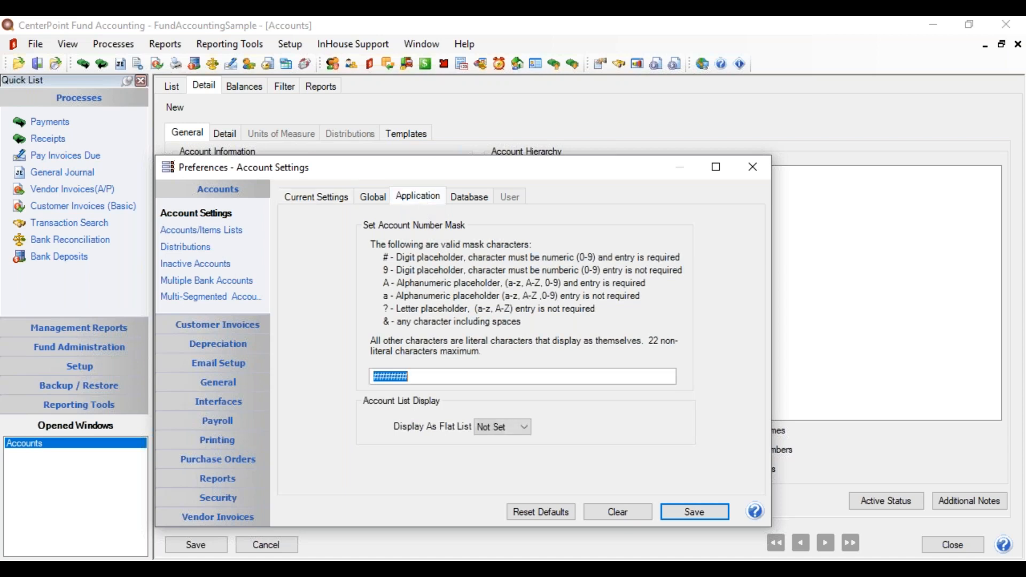
pyautogui.click(459, 199)
pyautogui.click(426, 198)
# - Try the account number masks ###### and 999999
pyautogui.click(414, 375)
pyautogui.moveTo(413, 375); pyautogui.dragTo(313, 382)
pyautogui.write('#')
pyautogui.press('BackSpace')
pyautogui.write('######')
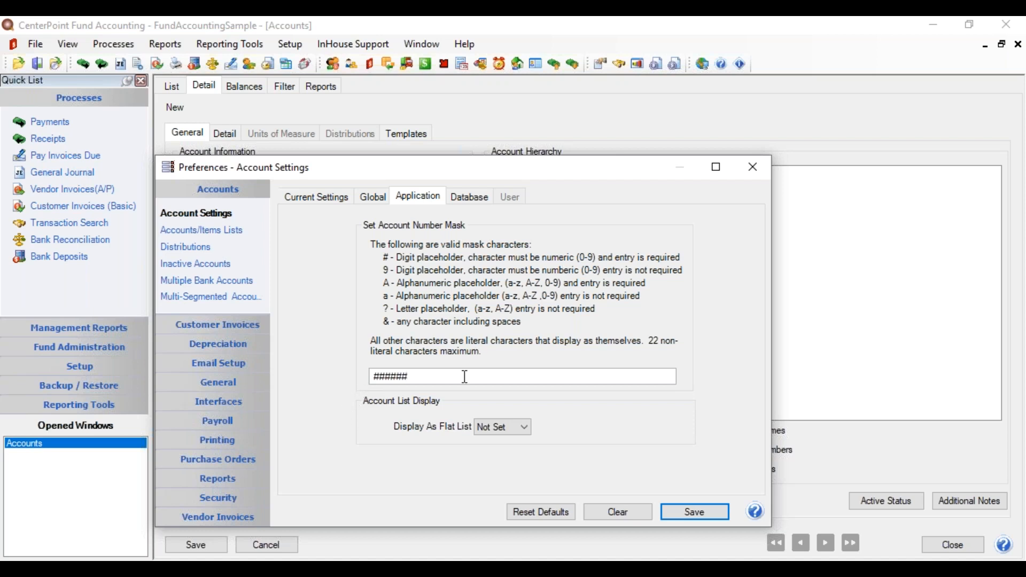
pyautogui.moveTo(423, 376); pyautogui.dragTo(354, 381)
pyautogui.write('999999')
# - Set the account number mask to ###### and save the preferences
pyautogui.click(395, 377)
pyautogui.moveTo(410, 374); pyautogui.dragTo(327, 382)
pyautogui.write('######')
pyautogui.click(678, 507)
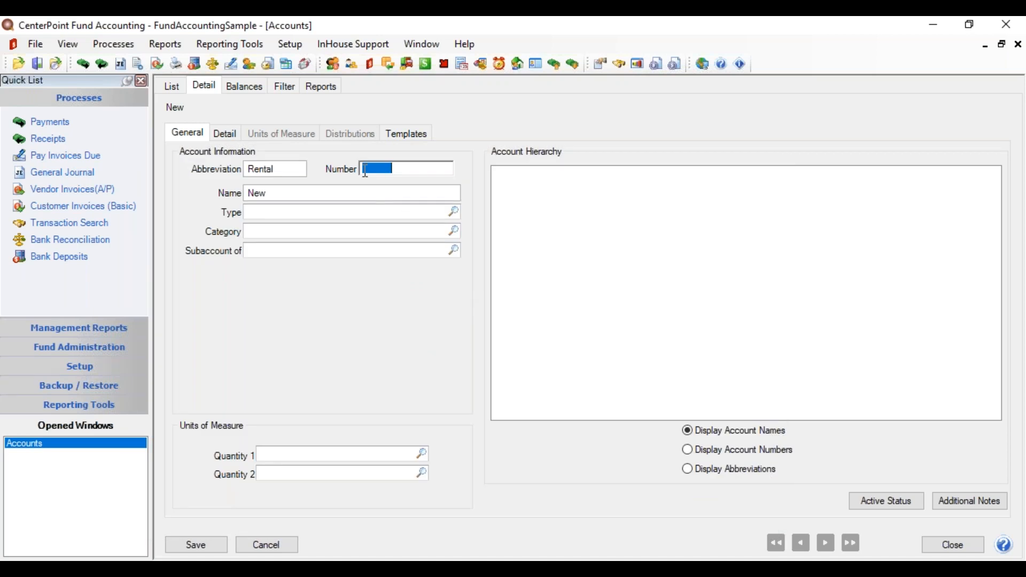
# - Give the new account the number 435030 and the name Building Rental Revenue
pyautogui.write('435030')
pyautogui.press('Tab')
pyautogui.write('Buildi')
pyautogui.write('ental Revenue')
pyautogui.press('Tab')
# - Set the new account's type to Revenue and its category to Service Revenue
pyautogui.write('rev')
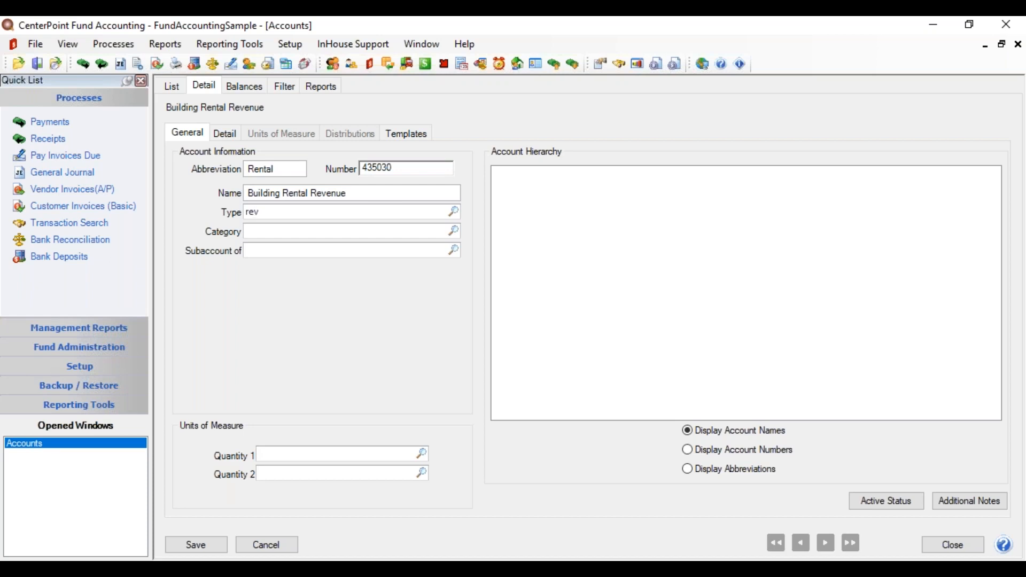
pyautogui.press('Tab')
pyautogui.click(457, 213)
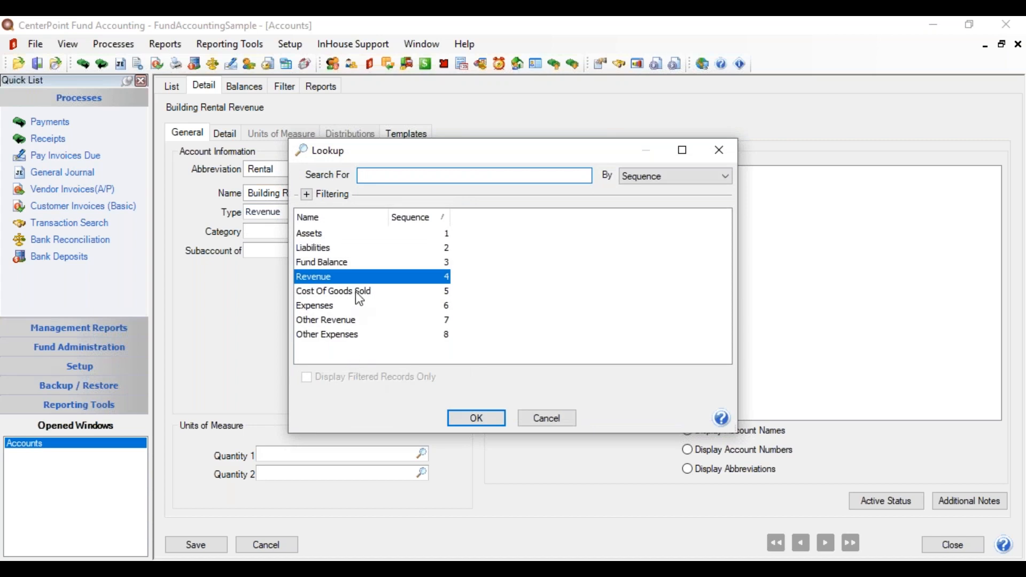
pyautogui.click(468, 416)
pyautogui.click(283, 232)
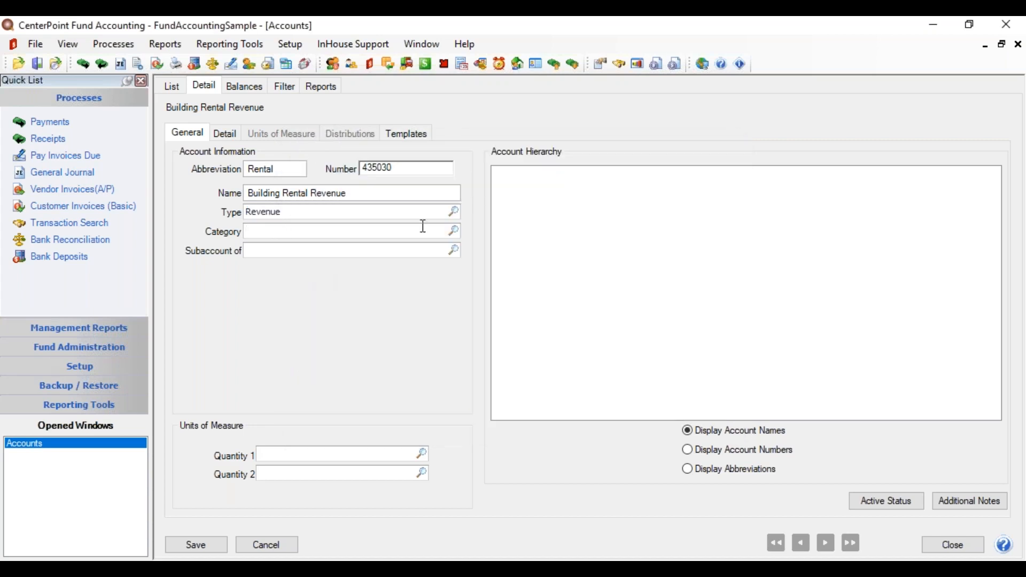
pyautogui.click(455, 233)
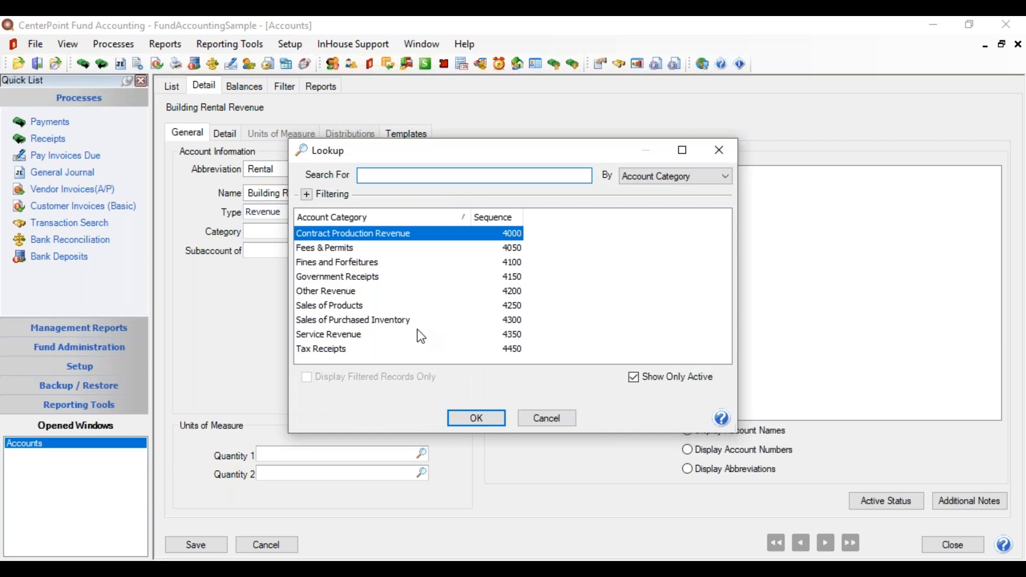
pyautogui.click(351, 336)
pyautogui.doubleClick(352, 335)
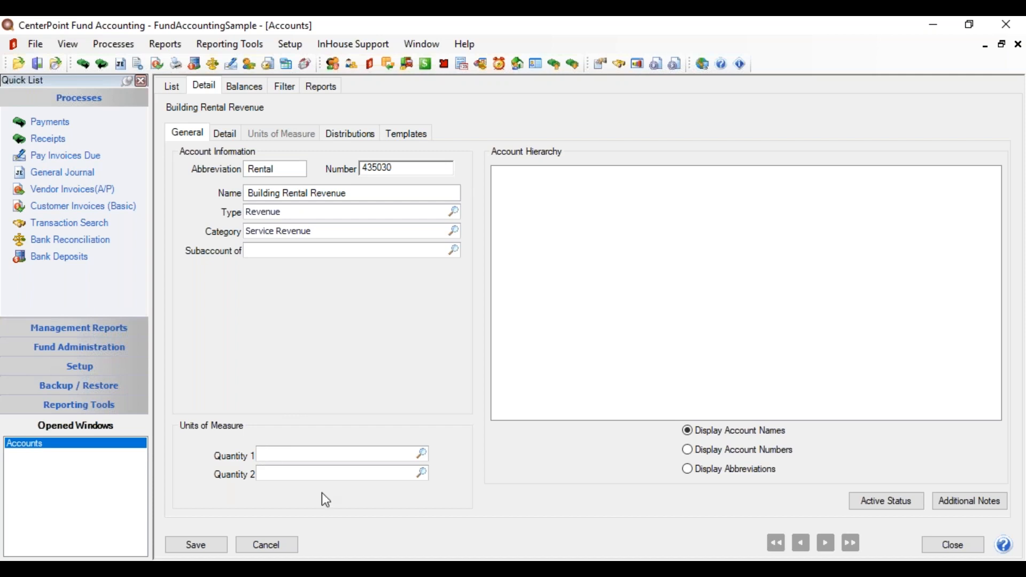
# - Set the Quantity 1 unit of measure for the new account to Hours
pyautogui.click(423, 455)
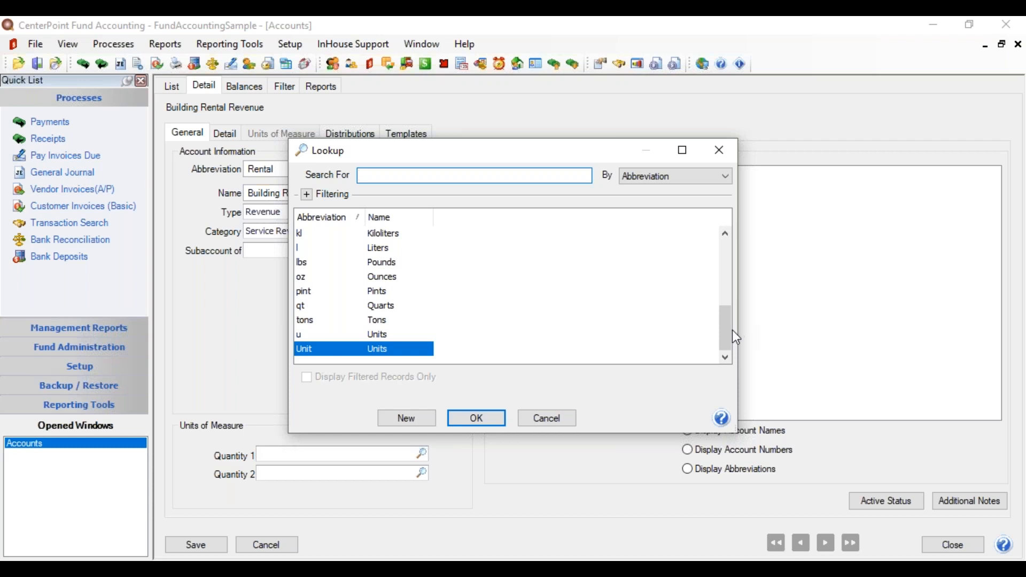
pyautogui.moveTo(720, 314); pyautogui.dragTo(732, 294)
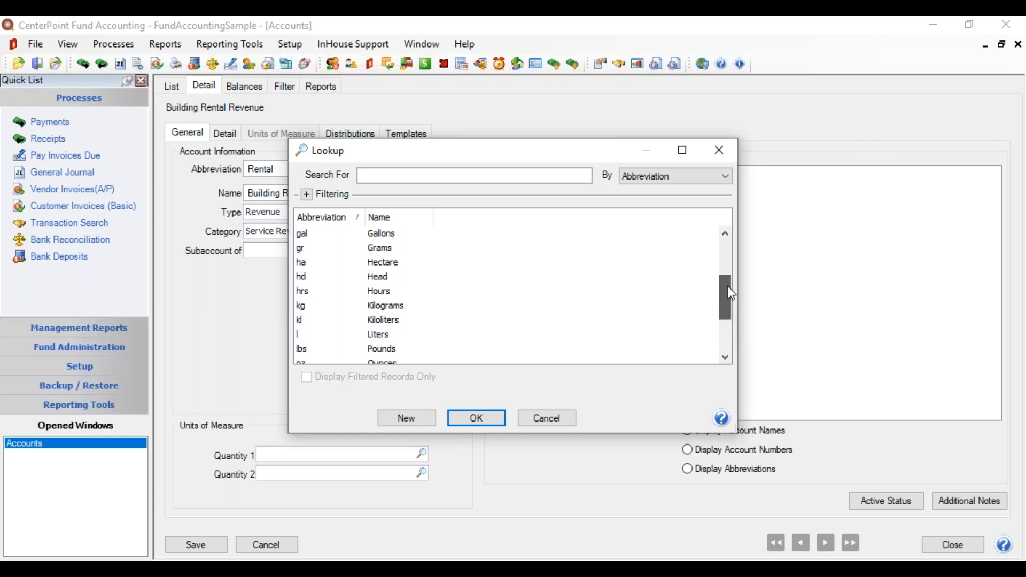
pyautogui.doubleClick(387, 292)
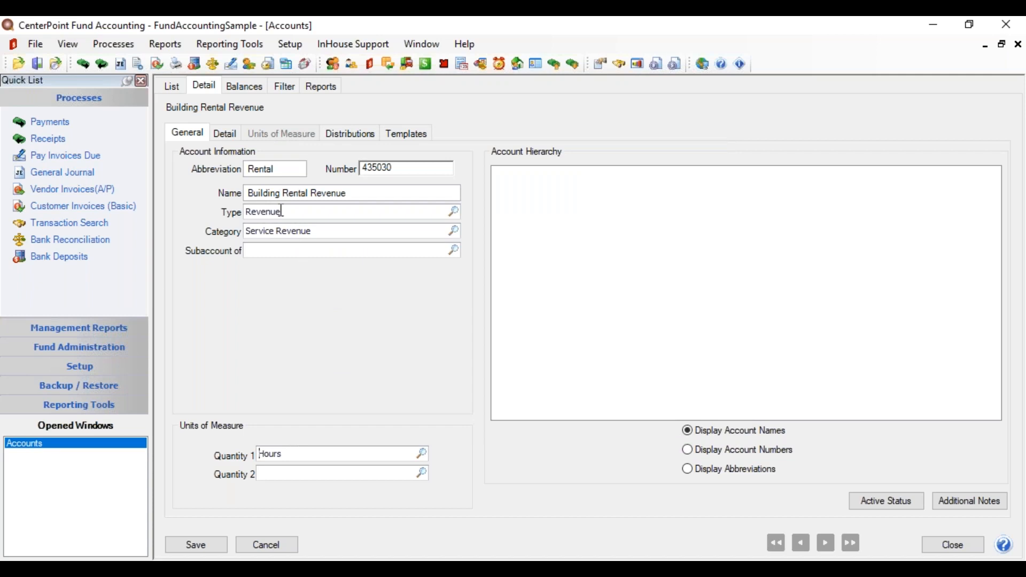
# - Make the new account active for every fund except the Fire Pension Fund in its active status settings
pyautogui.click(871, 507)
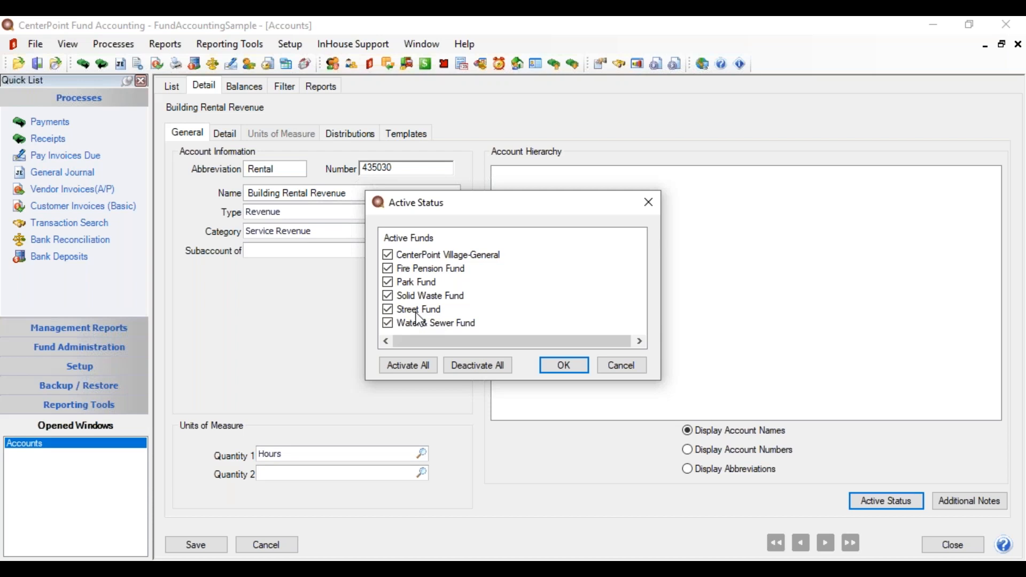
pyautogui.click(469, 367)
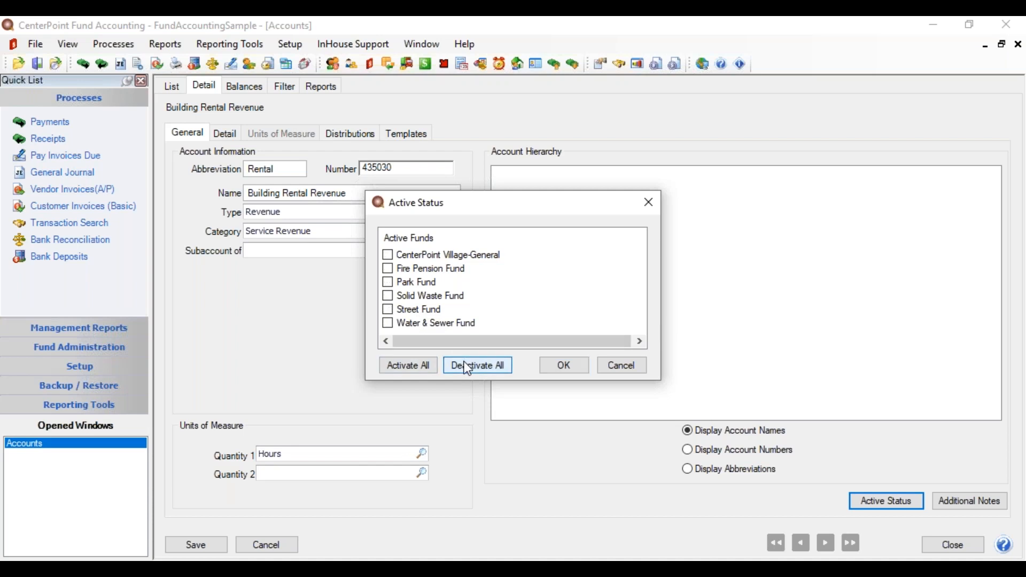
pyautogui.click(414, 367)
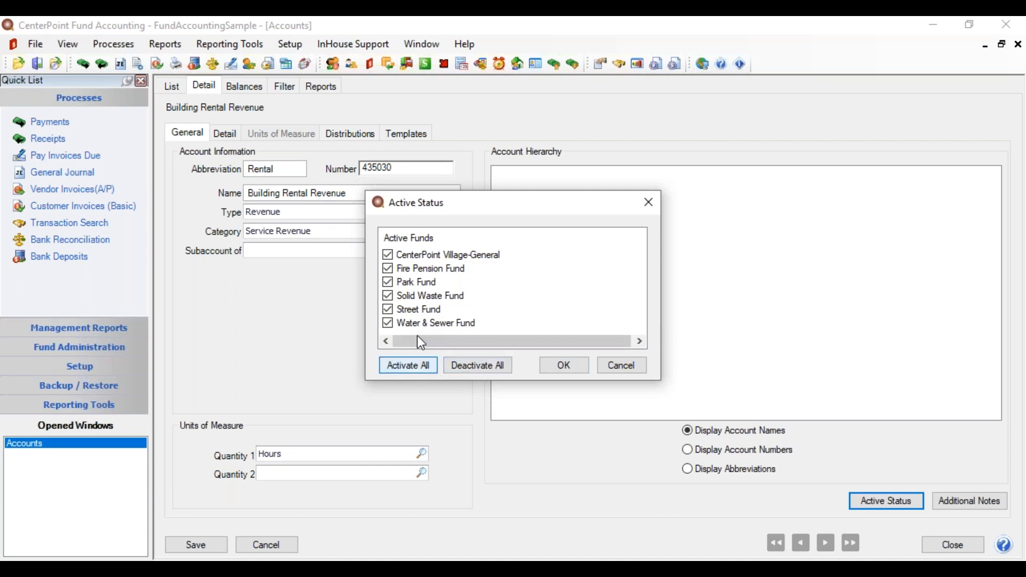
pyautogui.click(389, 283)
pyautogui.click(388, 283)
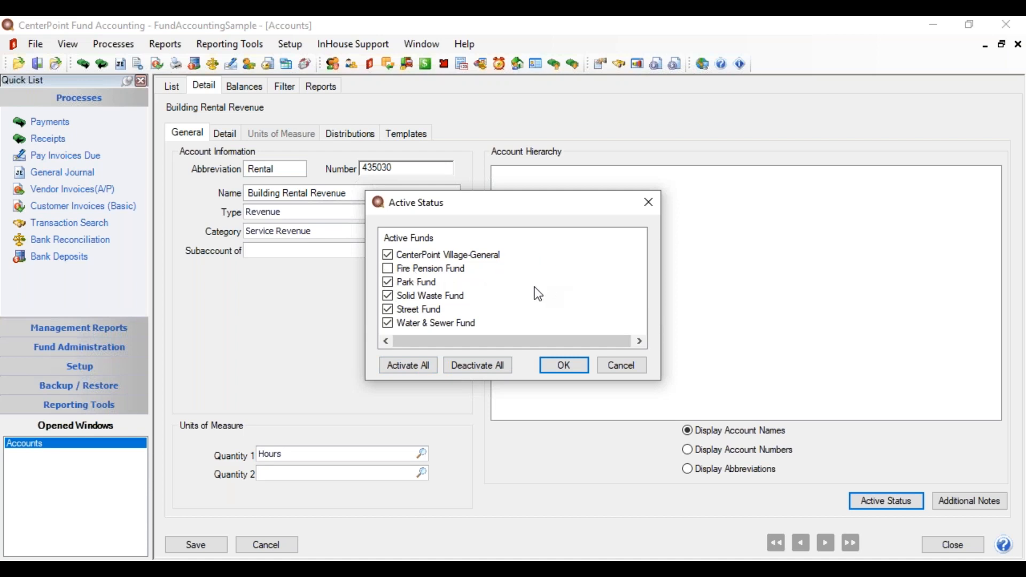
pyautogui.click(567, 367)
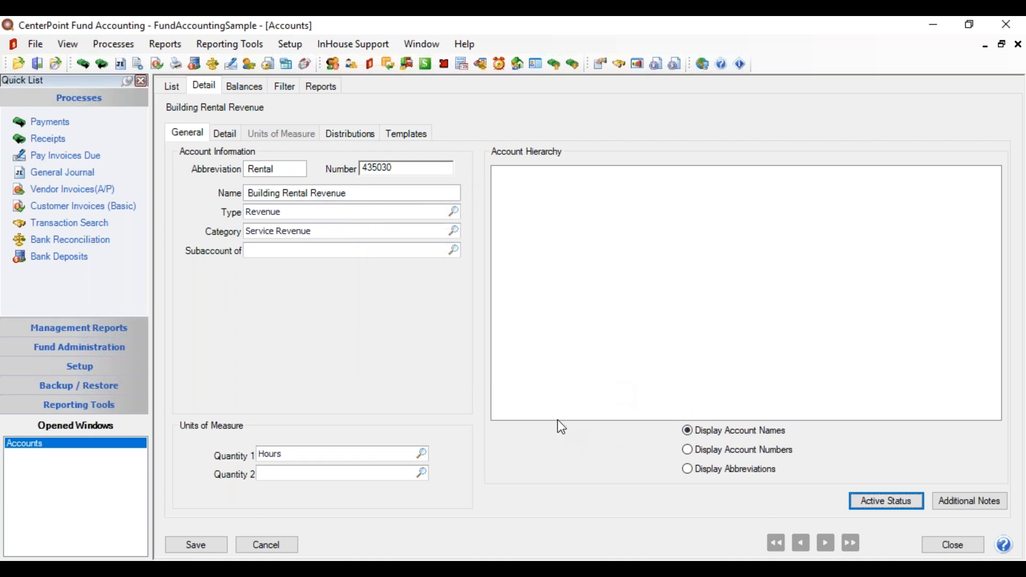
# - Examine the new account's additional notes, account detail information and distribution settings without changing them
pyautogui.click(971, 502)
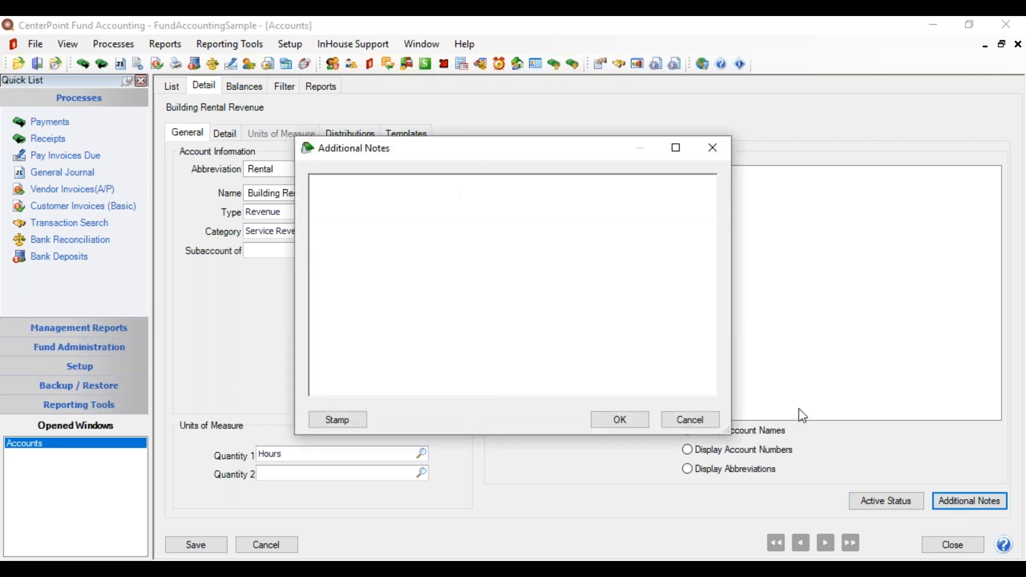
pyautogui.click(689, 422)
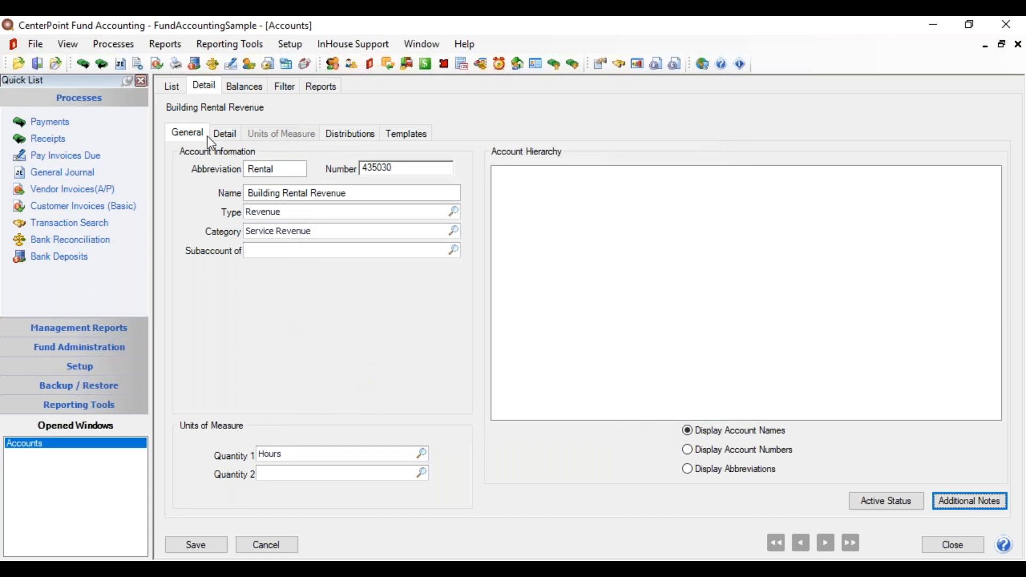
pyautogui.click(224, 134)
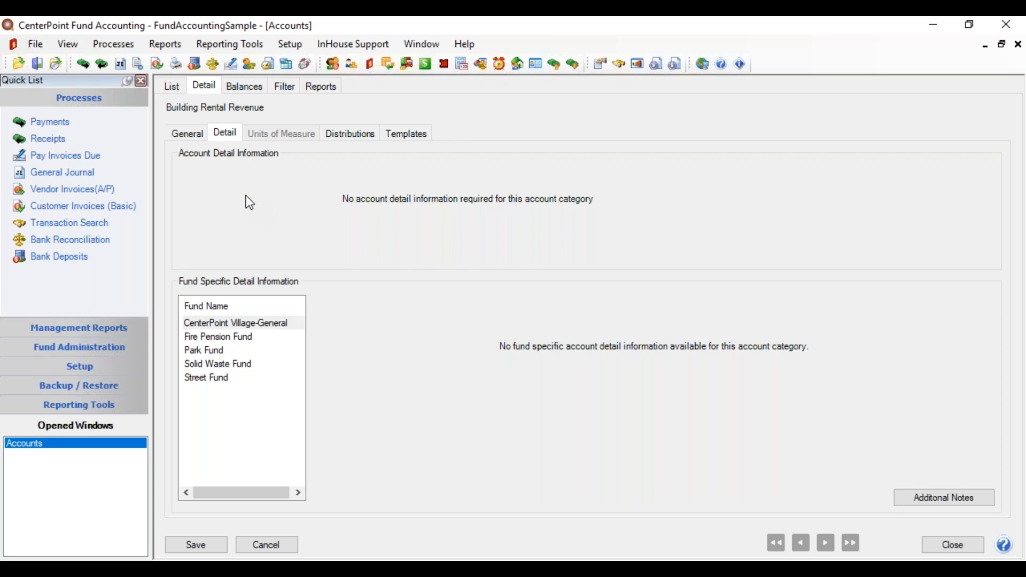
pyautogui.click(343, 136)
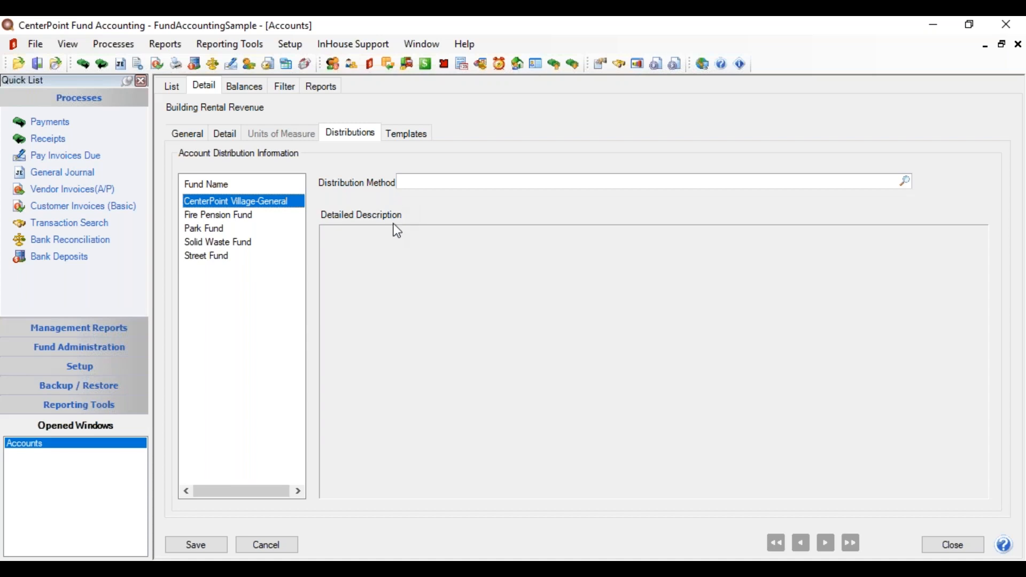
# - Review the account's template settings and the replacement templates offered for Receipts and New Receivables, leaving the template lookup without a choice
pyautogui.click(399, 134)
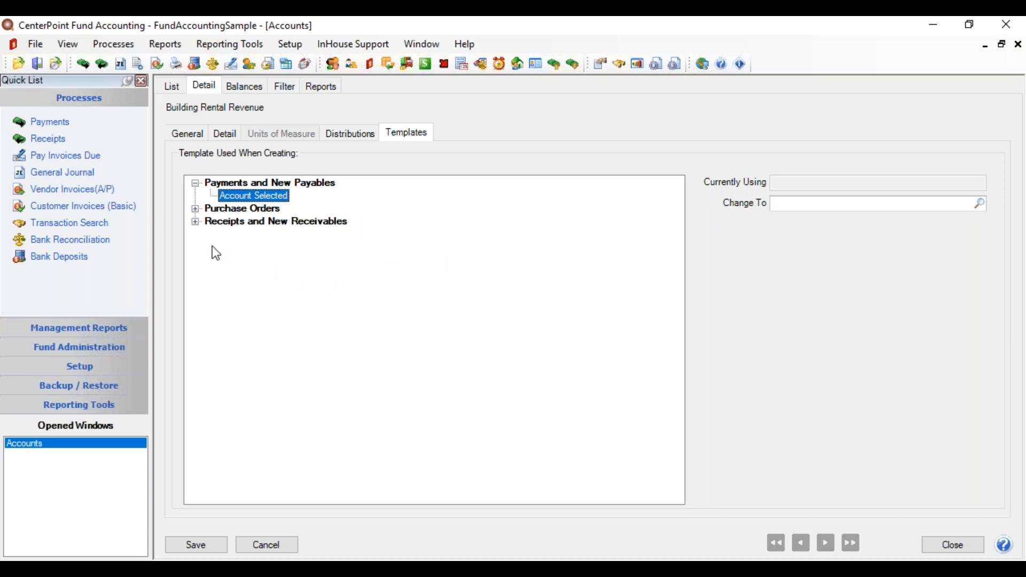
pyautogui.click(196, 222)
pyautogui.click(242, 234)
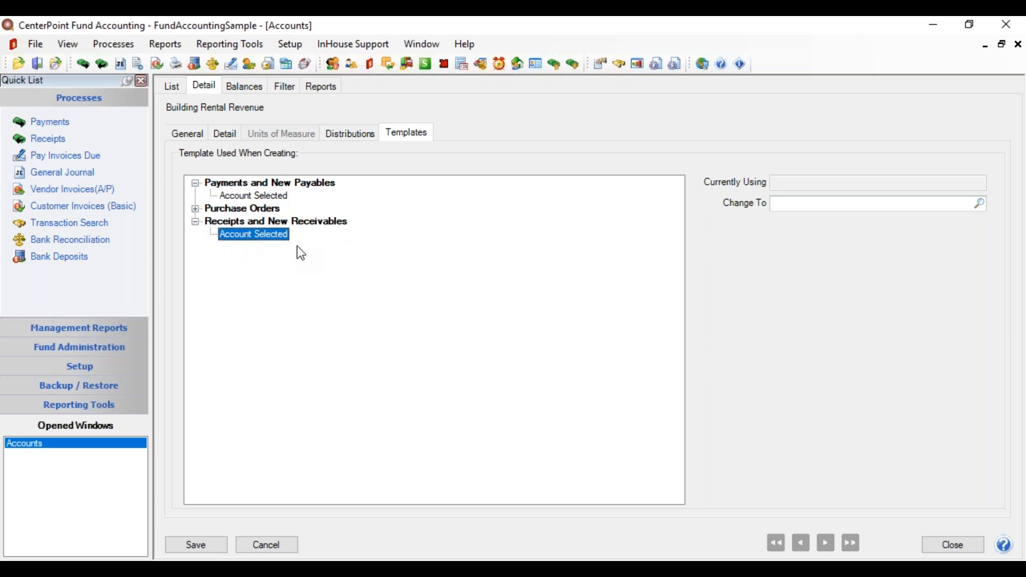
pyautogui.click(981, 205)
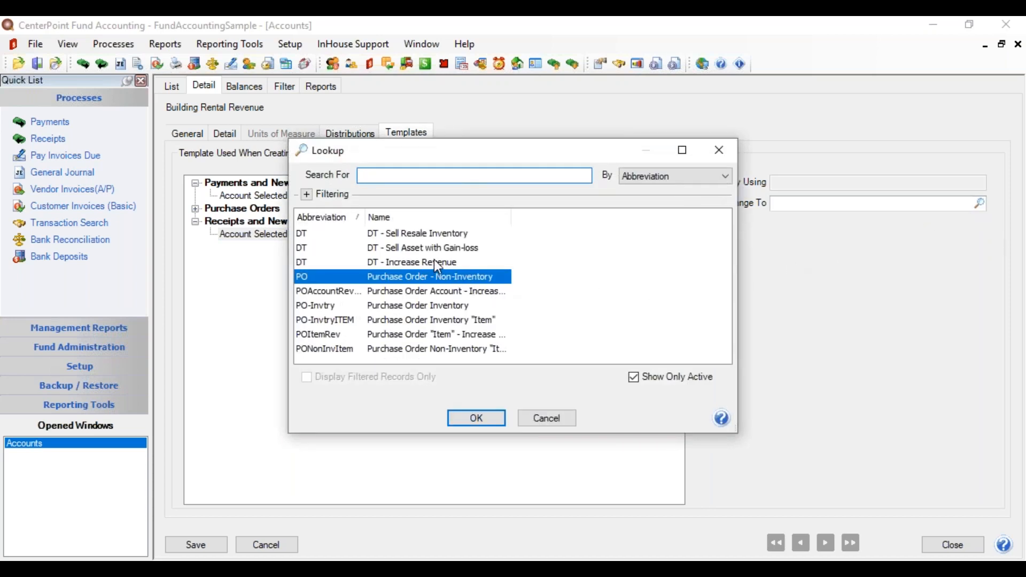
pyautogui.click(538, 417)
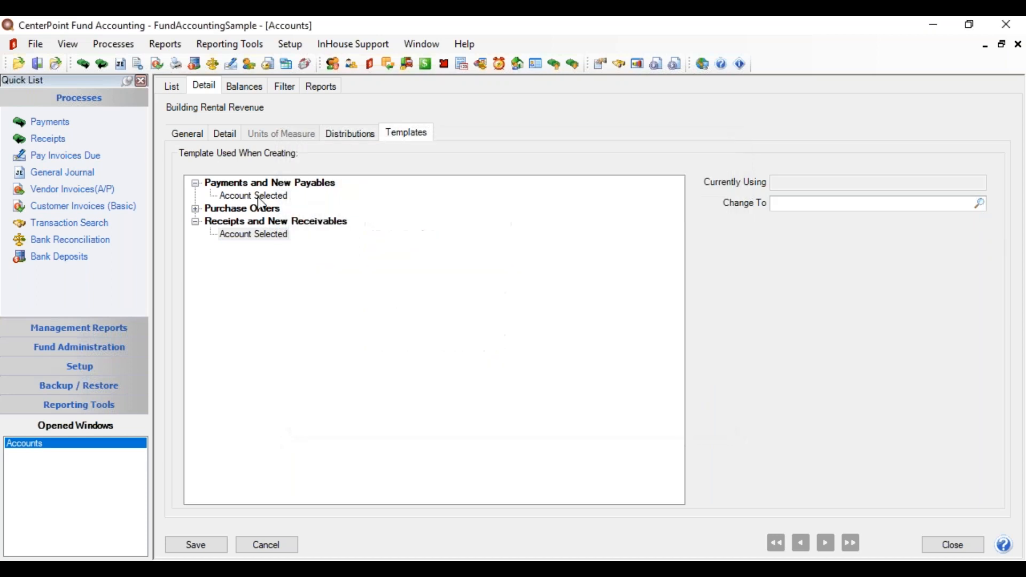
# - Save the Building Rental Revenue account and locate it under Service Revenue in the account list
pyautogui.click(195, 545)
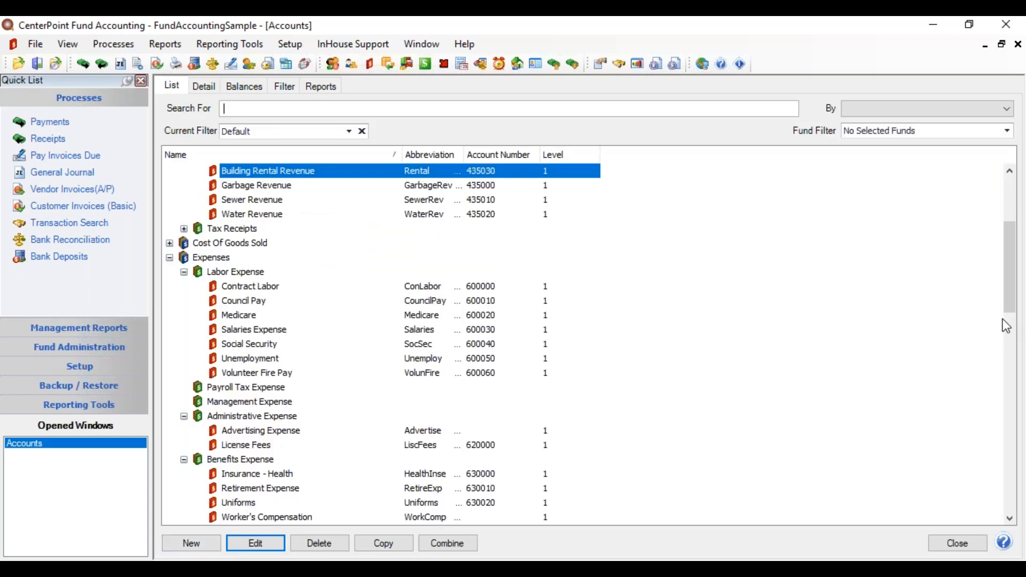
pyautogui.moveTo(1009, 297); pyautogui.dragTo(1009, 273)
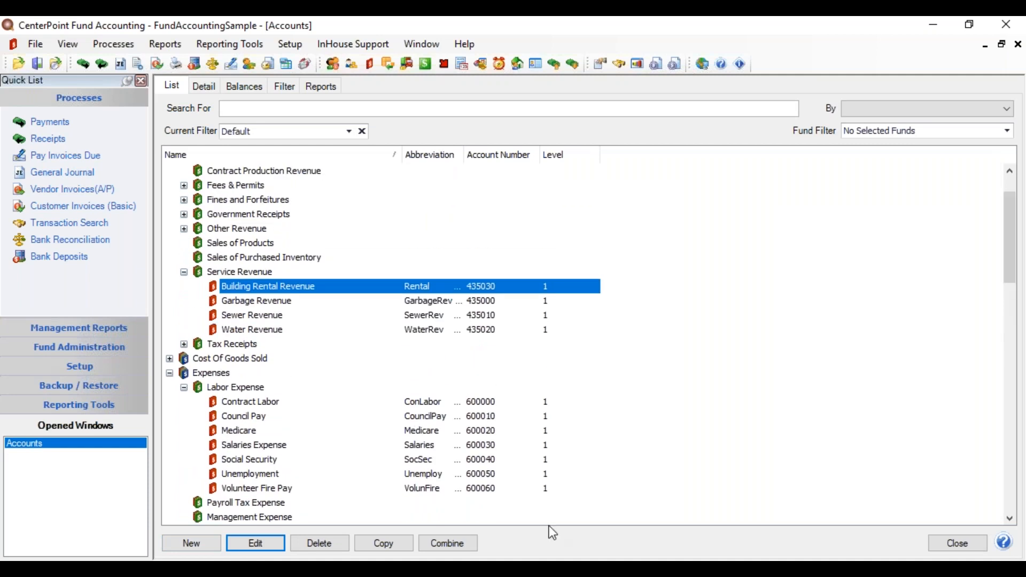
# - Reopen the Building Rental Revenue account for editing, examine its general information and return to the account list
pyautogui.click(251, 546)
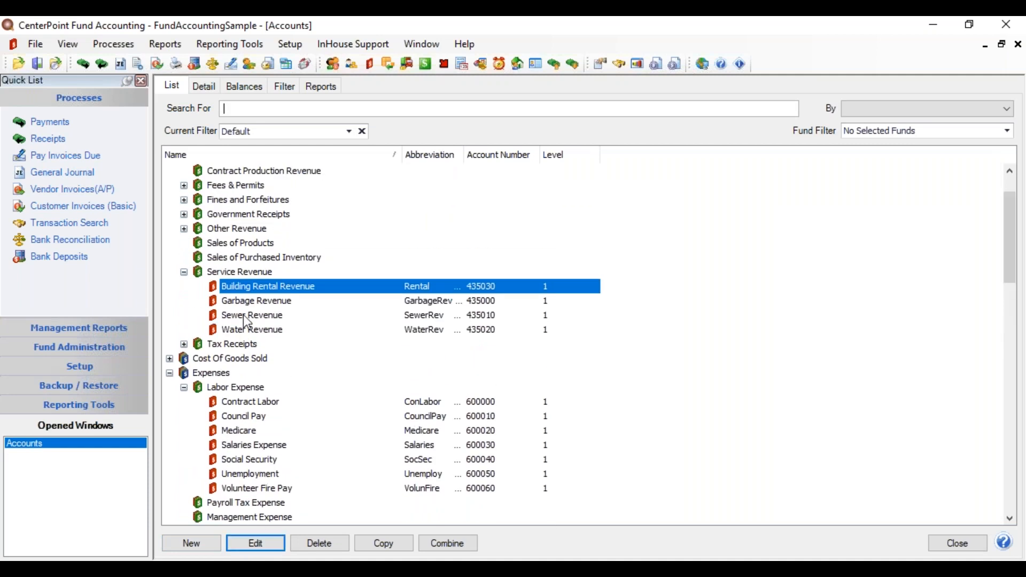
pyautogui.click(259, 548)
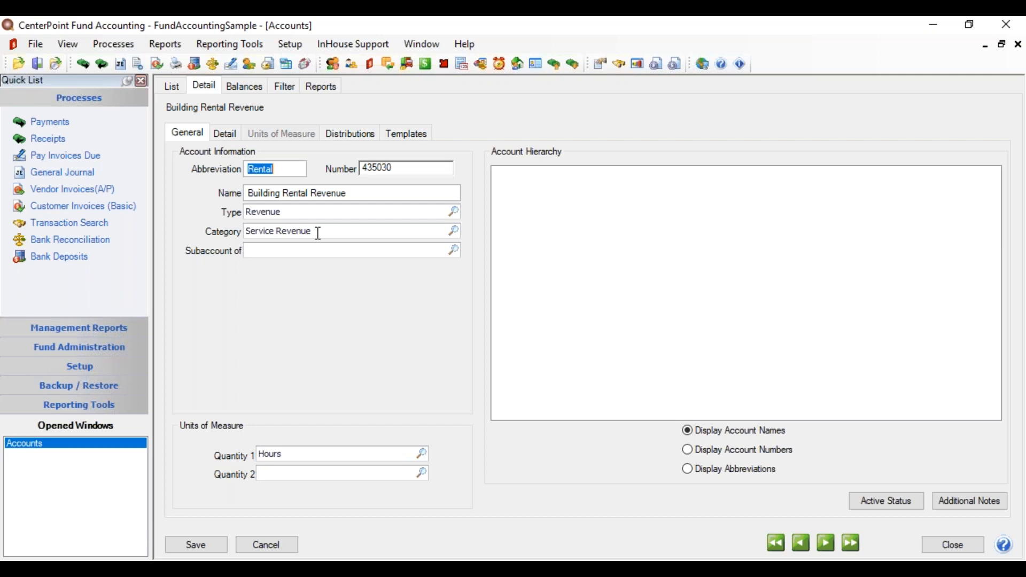
pyautogui.click(171, 86)
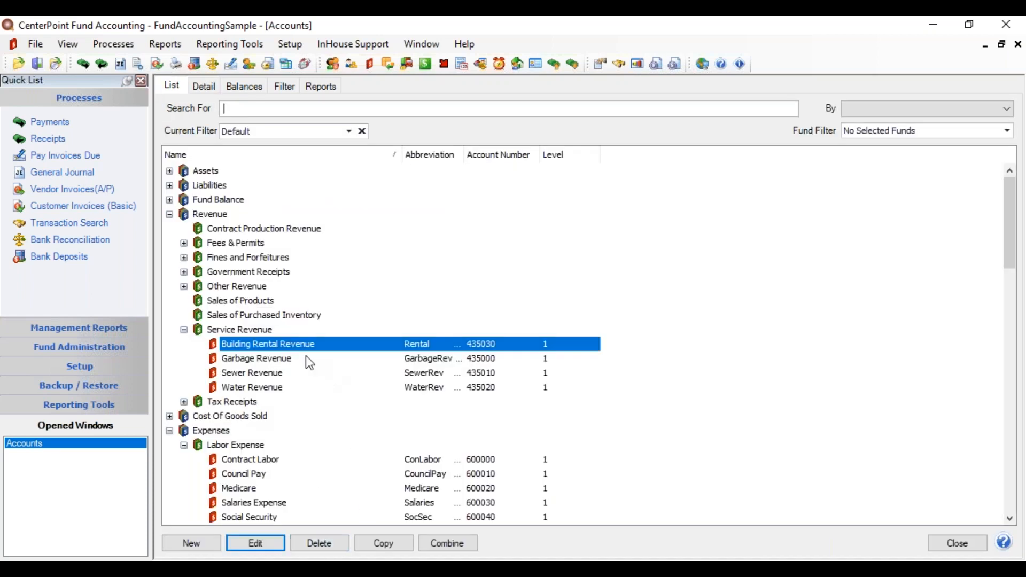
# - Delete the Building Rental Revenue account from the account list
pyautogui.click(330, 541)
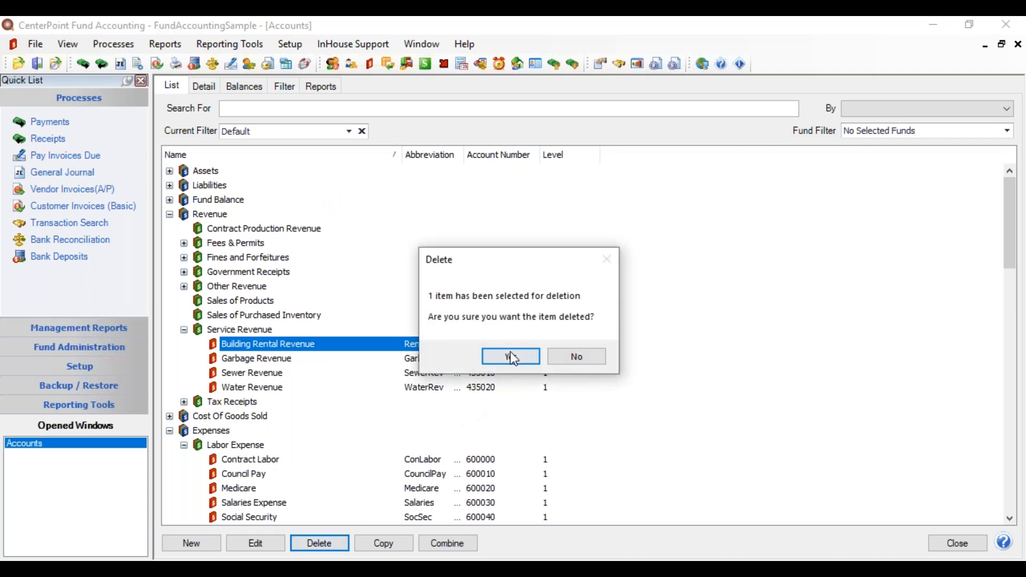
pyautogui.click(512, 357)
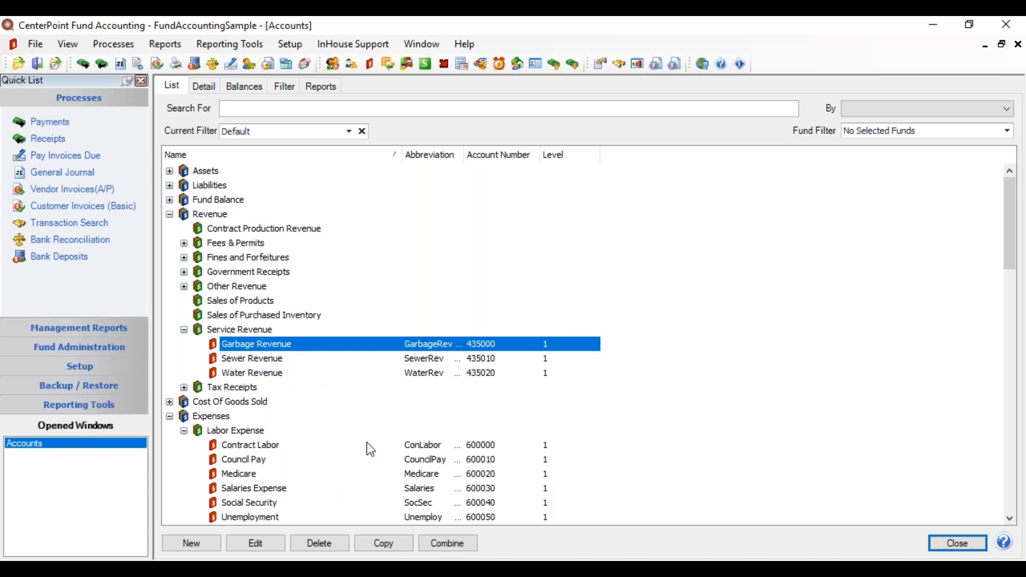
# - Copy the Garbage Revenue account and give the copy the abbreviation Rental, number 435030 and name Building Rental
pyautogui.click(376, 543)
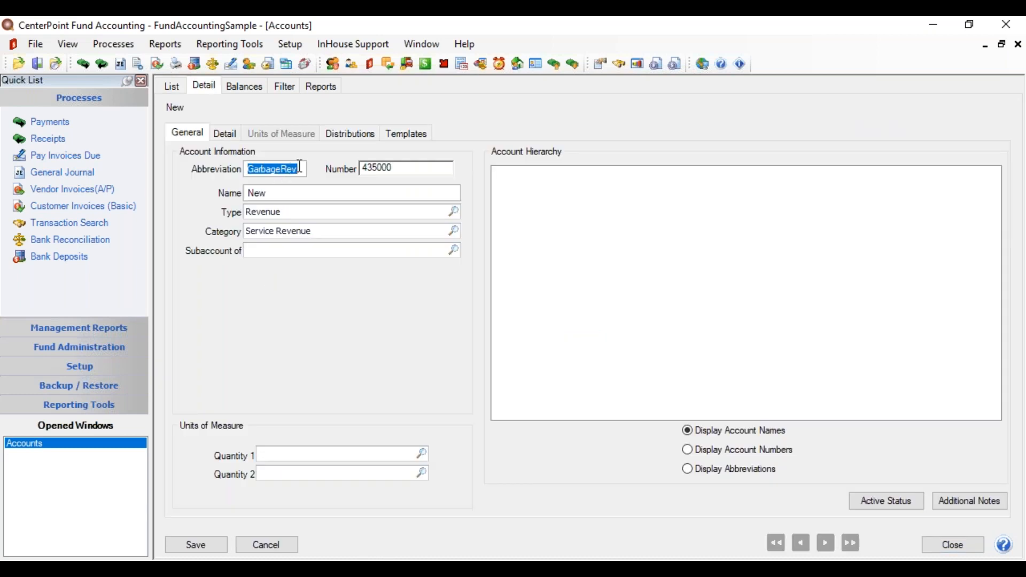
pyautogui.write('Ru')
pyautogui.press('BackSpace')
pyautogui.press('BackSpace')
pyautogui.write('Rental')
pyautogui.press('Tab')
pyautogui.write('435030')
pyautogui.press('Tab')
pyautogui.write('Building Rental')
pyautogui.press('Tab')
pyautogui.press('Tab')
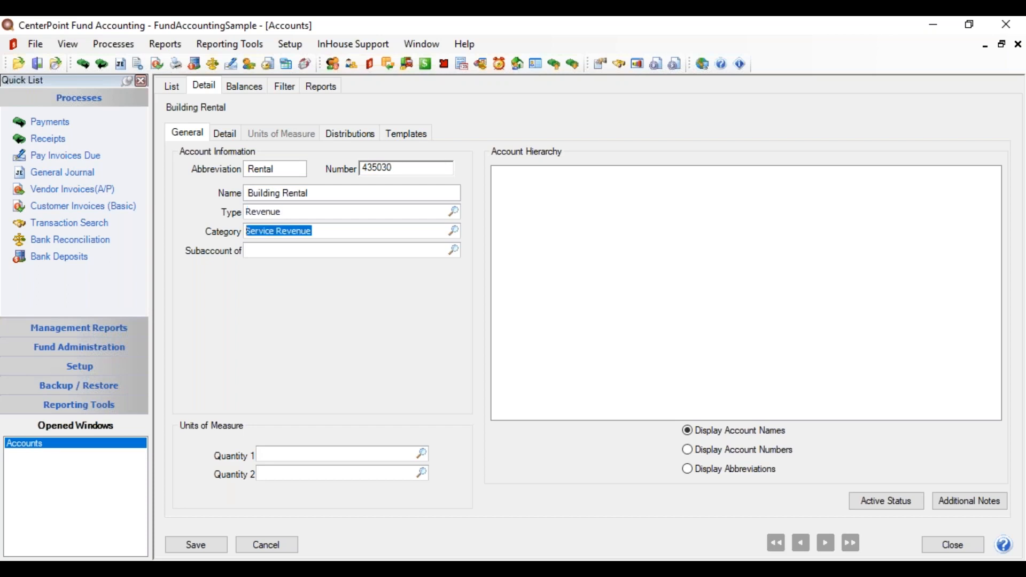
# - Set the copied account's Quantity 1 unit of measure to Hours and save the account
pyautogui.click(264, 454)
pyautogui.write('Hours')
pyautogui.press('Tab')
pyautogui.click(192, 544)
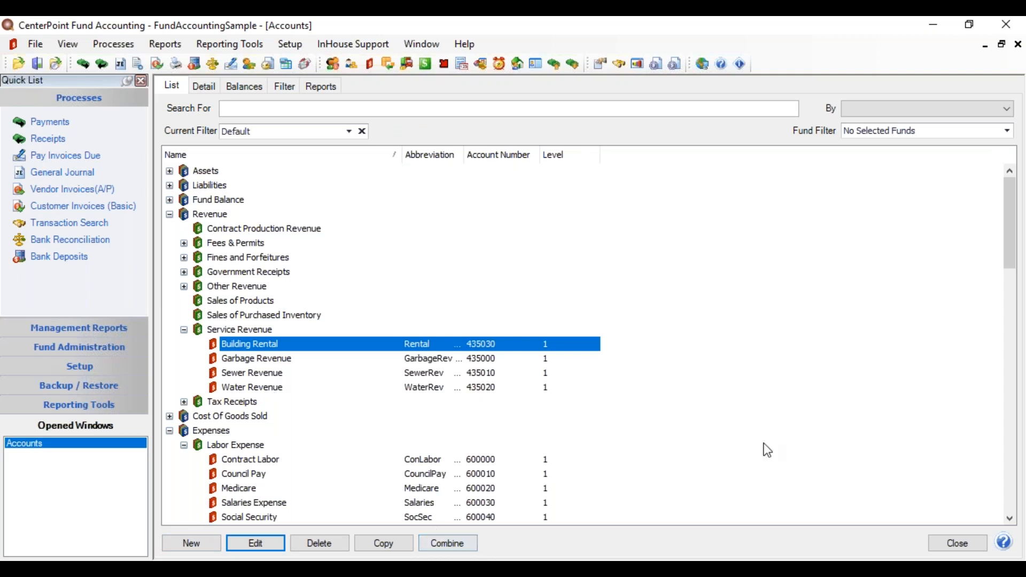
# - Combine the Meetings account under Travel & Meeting Expense into the Travel & Meetings account
pyautogui.moveTo(1013, 258); pyautogui.dragTo(1000, 412)
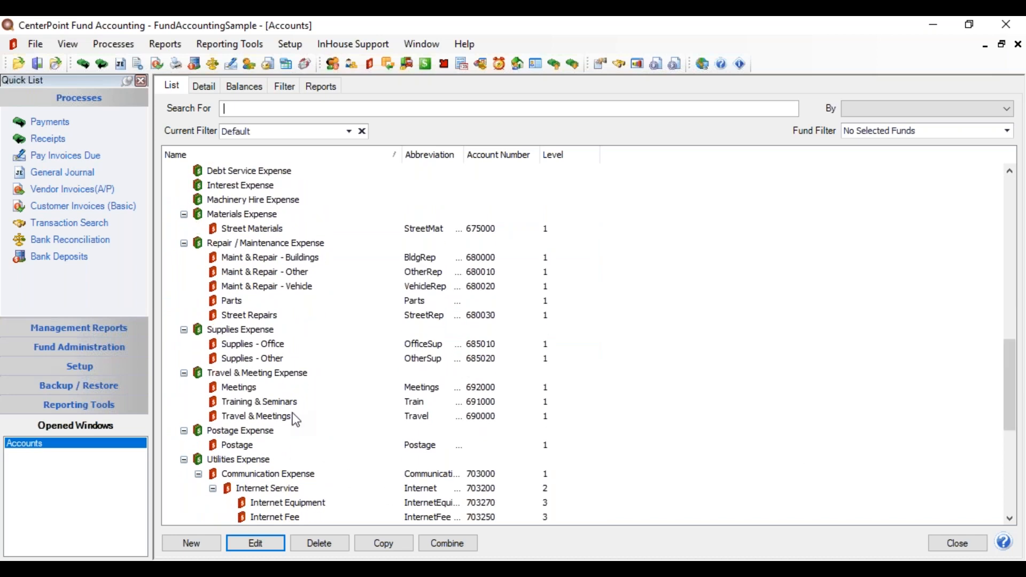
pyautogui.click(240, 393)
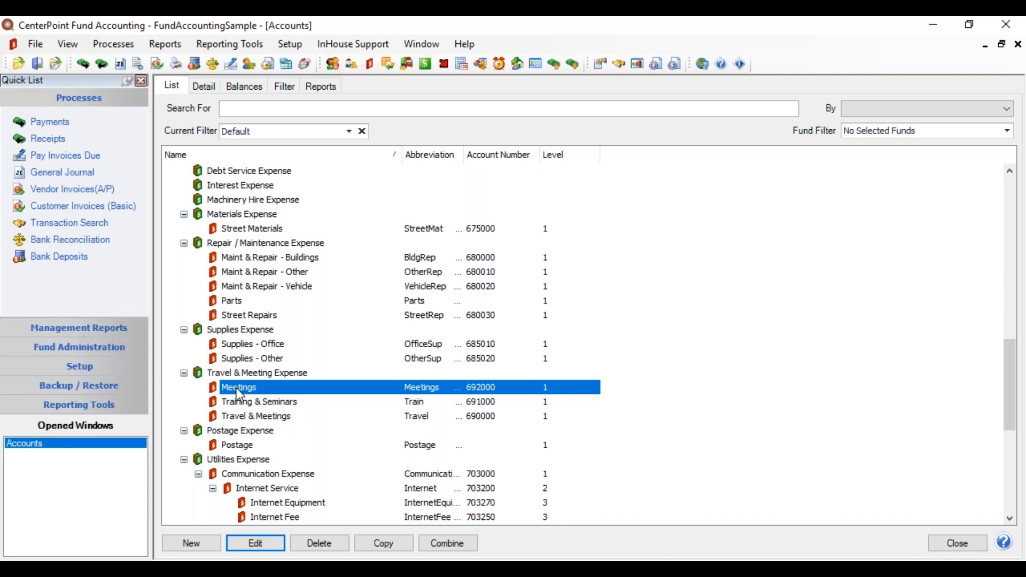
pyautogui.click(464, 543)
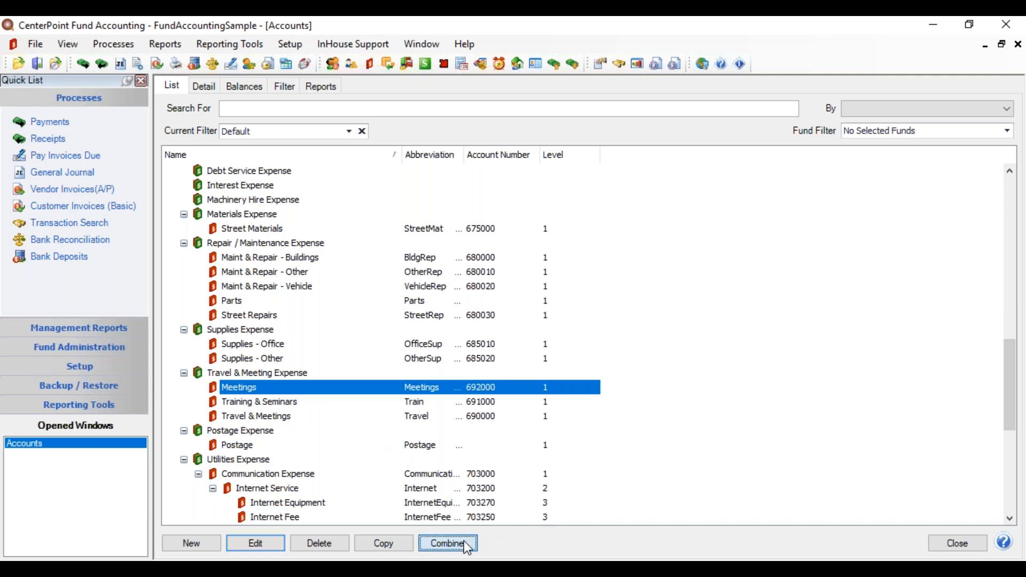
pyautogui.click(388, 237)
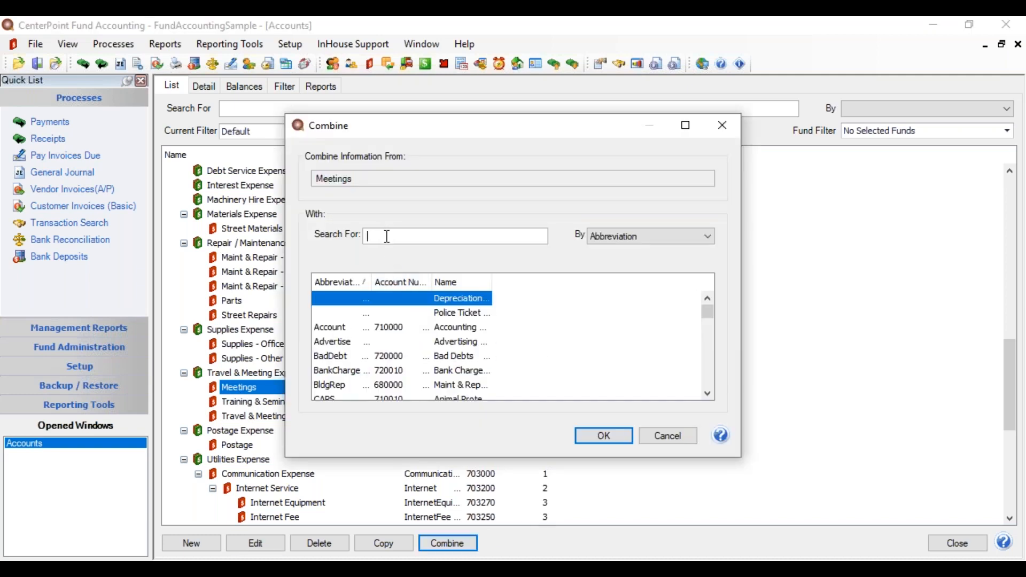
pyautogui.write('trav')
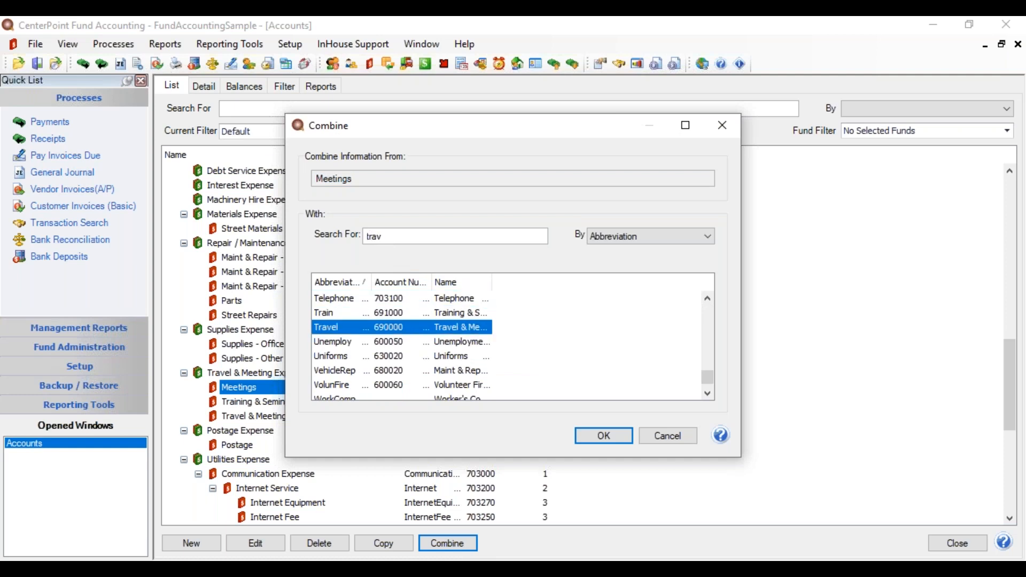
pyautogui.doubleClick(466, 326)
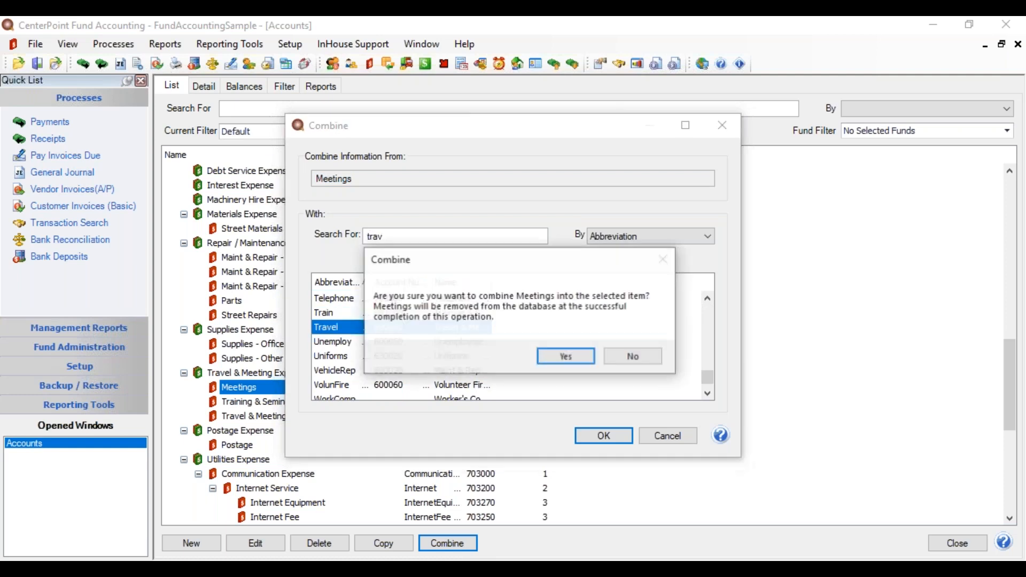
pyautogui.click(559, 358)
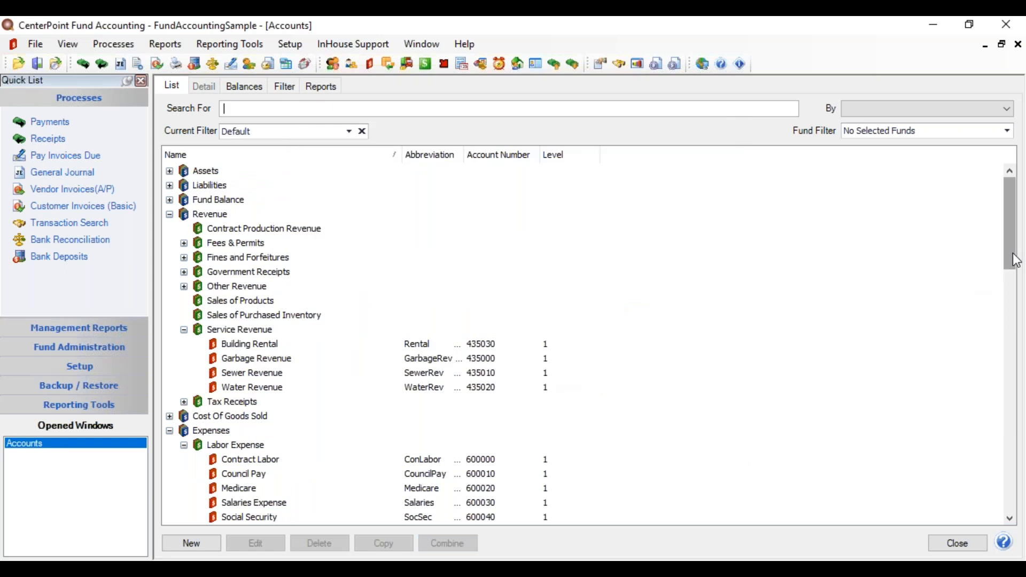
# - Deactivate the Maint & Repair - Other, Maint & Repair - Vehicle and Parts accounts under Repair / Maintenance Expense for all funds
pyautogui.moveTo(1009, 259); pyautogui.dragTo(989, 419)
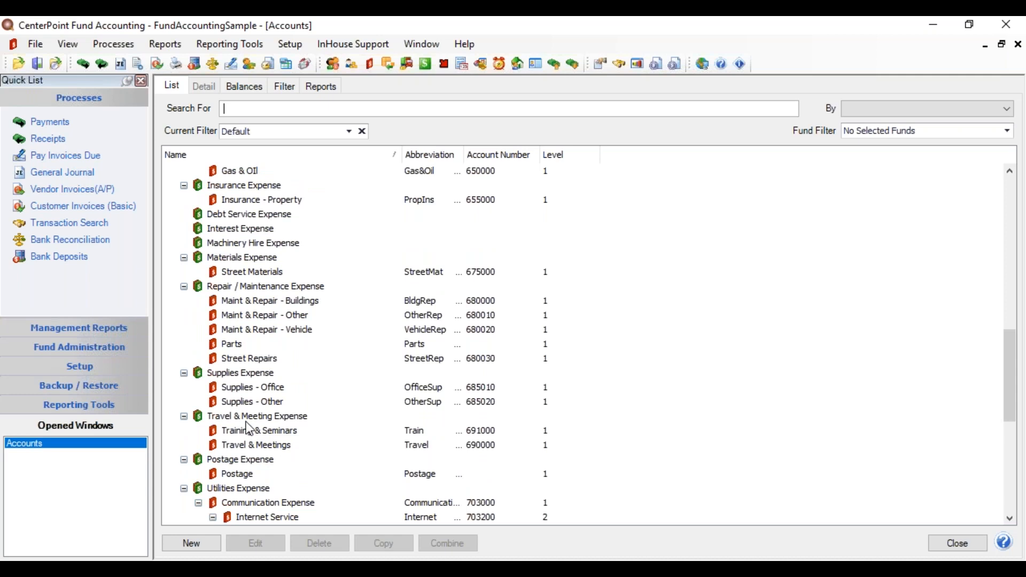
pyautogui.rightClick(253, 338)
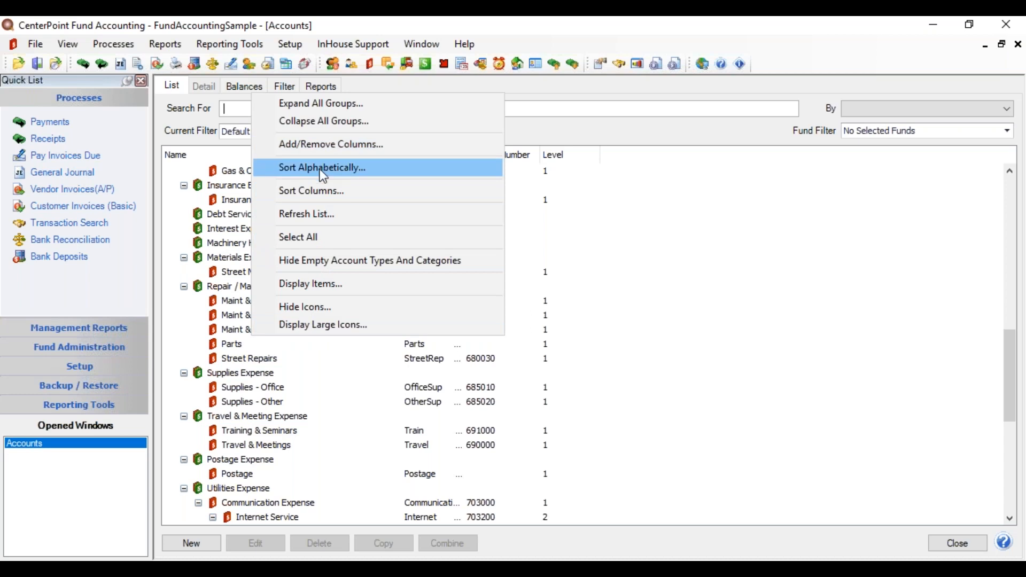
pyautogui.click(224, 335)
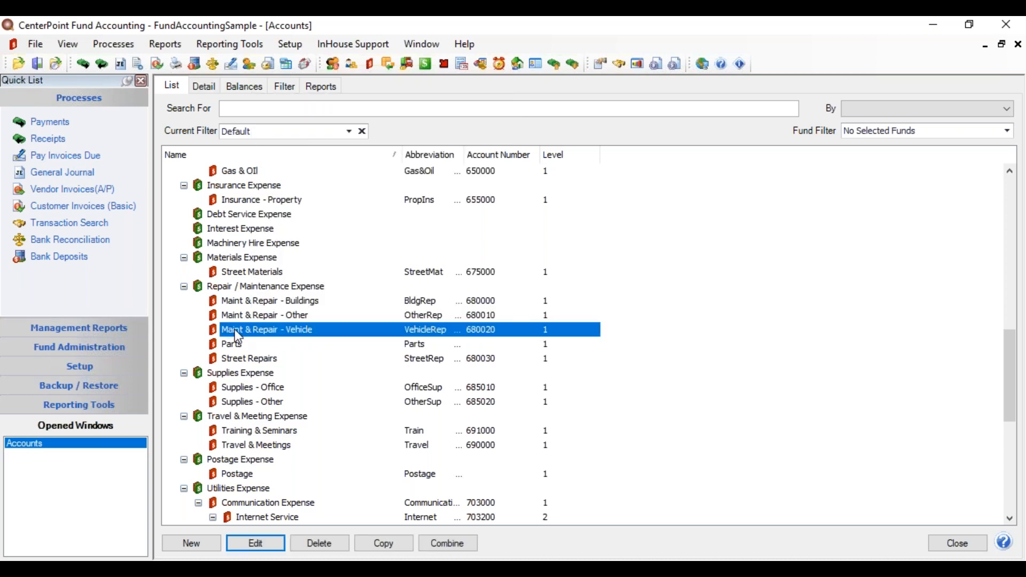
pyautogui.keyDown('ctrl'); pyautogui.click(238, 348); pyautogui.keyUp('ctrl')
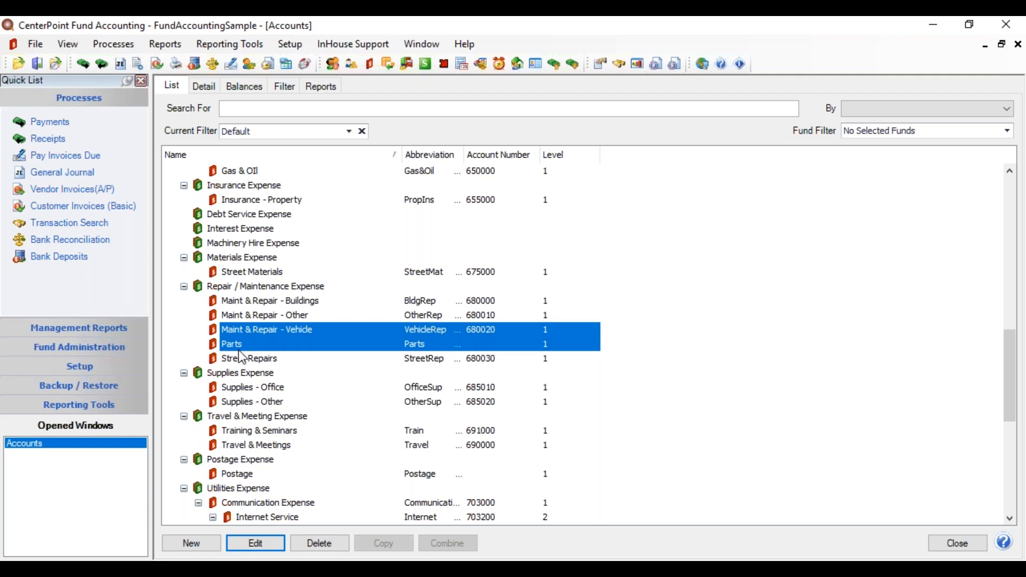
pyautogui.keyDown('ctrl'); pyautogui.click(256, 316); pyautogui.keyUp('ctrl')
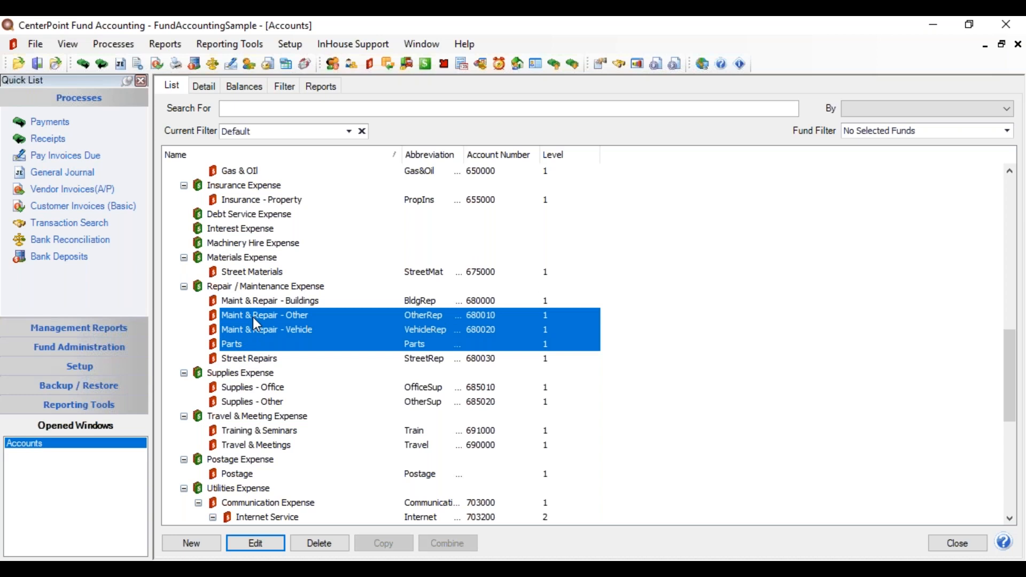
pyautogui.rightClick(253, 318)
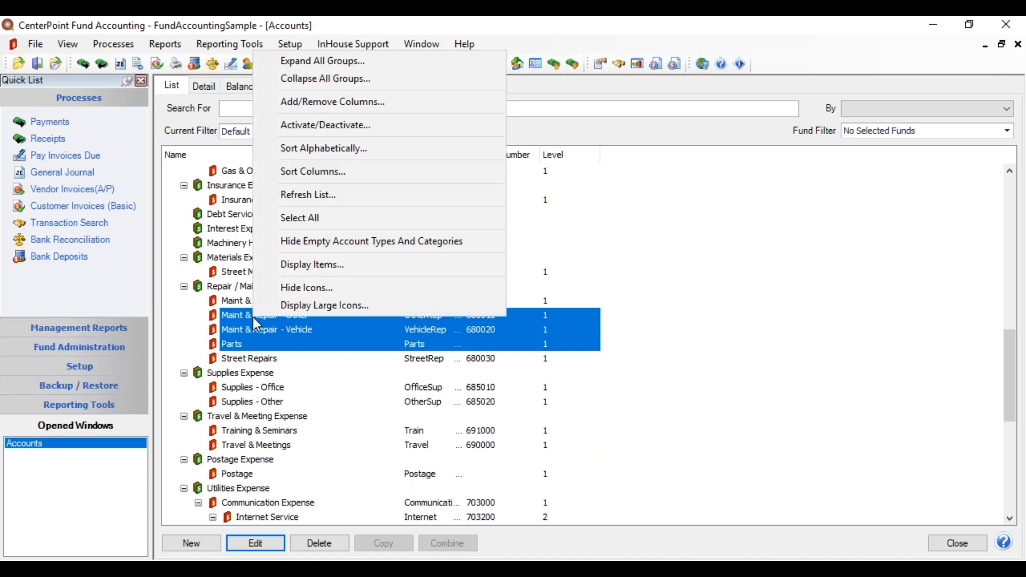
pyautogui.click(362, 128)
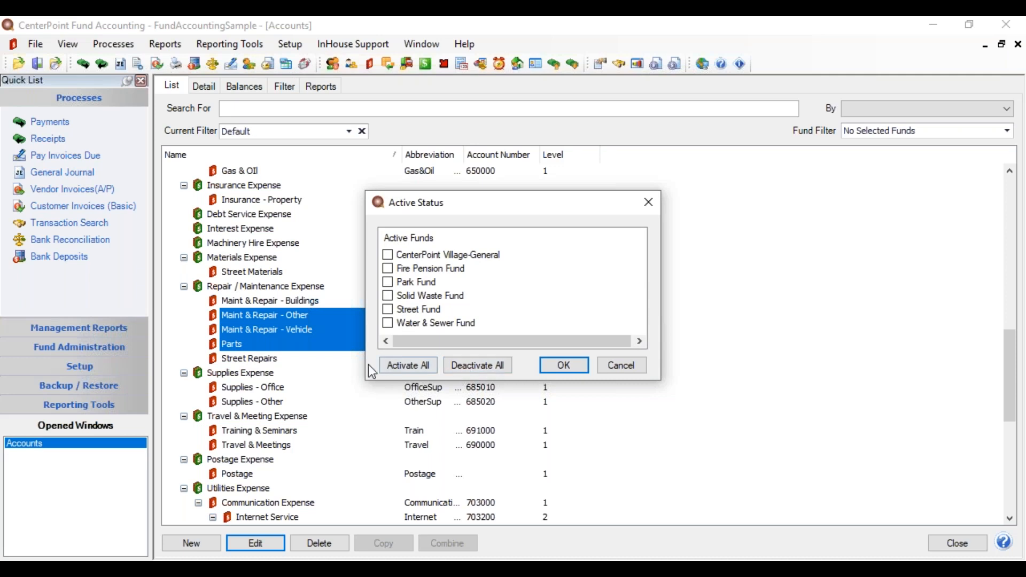
pyautogui.click(484, 371)
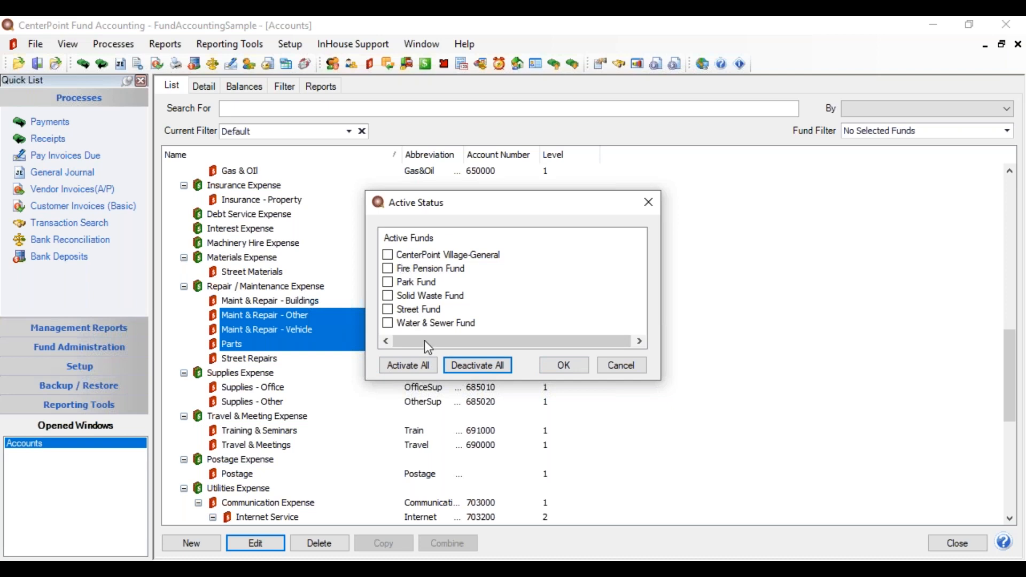
pyautogui.click(463, 366)
pyautogui.click(408, 368)
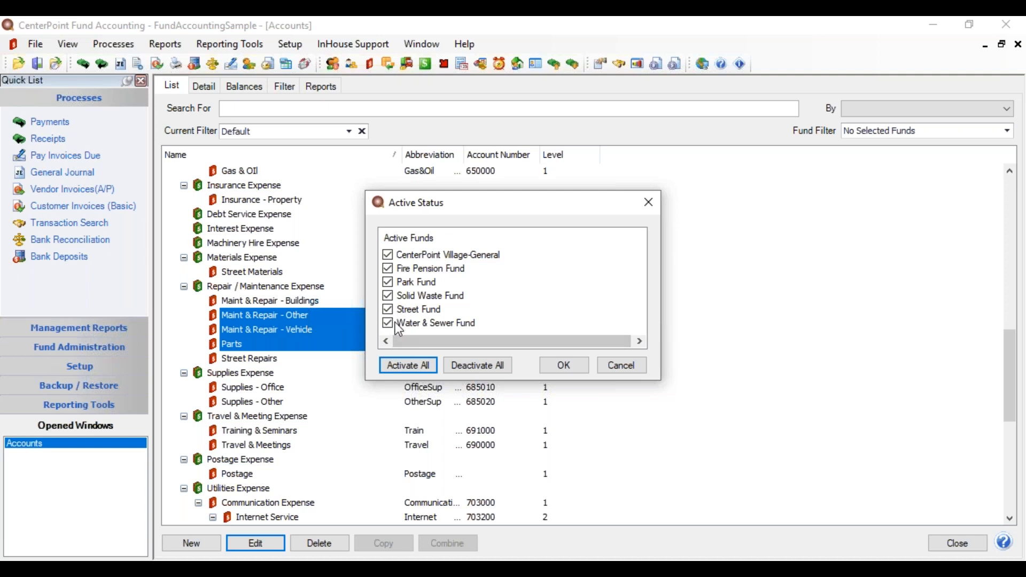
pyautogui.click(470, 367)
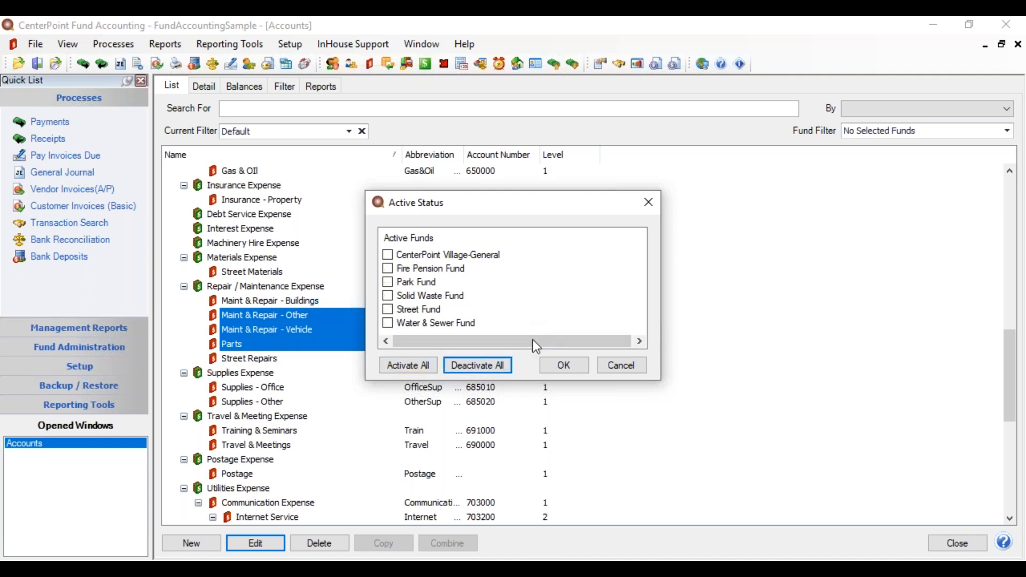
pyautogui.click(543, 361)
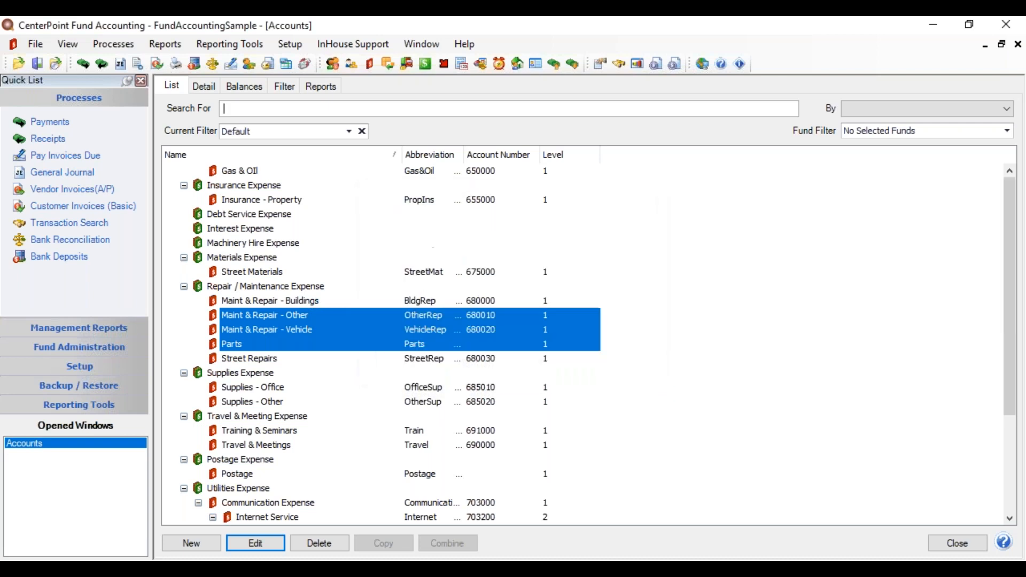
pyautogui.moveTo(1009, 214); pyautogui.dragTo(1011, 379)
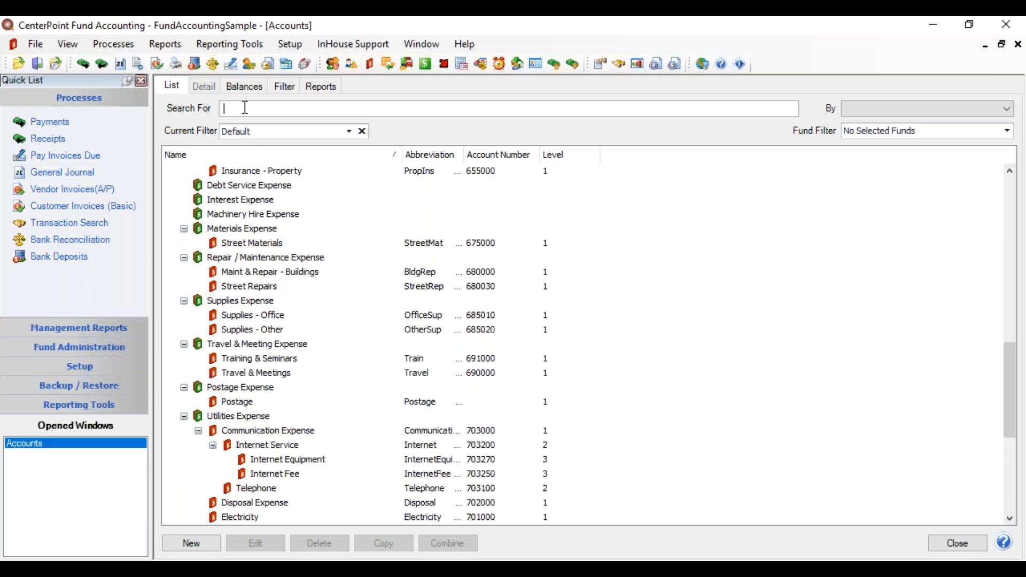
# - Remove the Active criterion from the current accounts filter and apply the filter to the account list
pyautogui.click(287, 86)
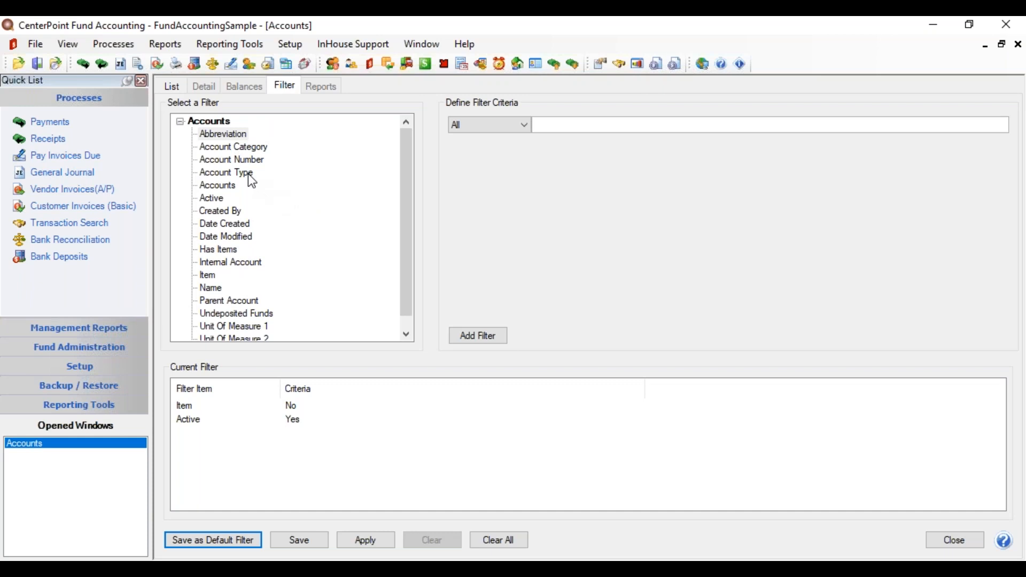
pyautogui.click(227, 173)
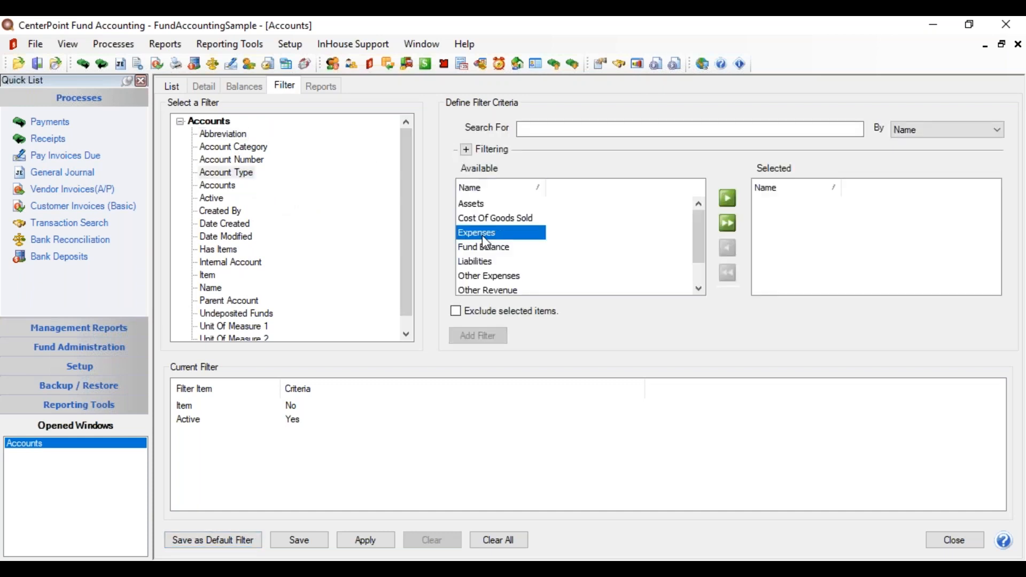
pyautogui.doubleClick(483, 236)
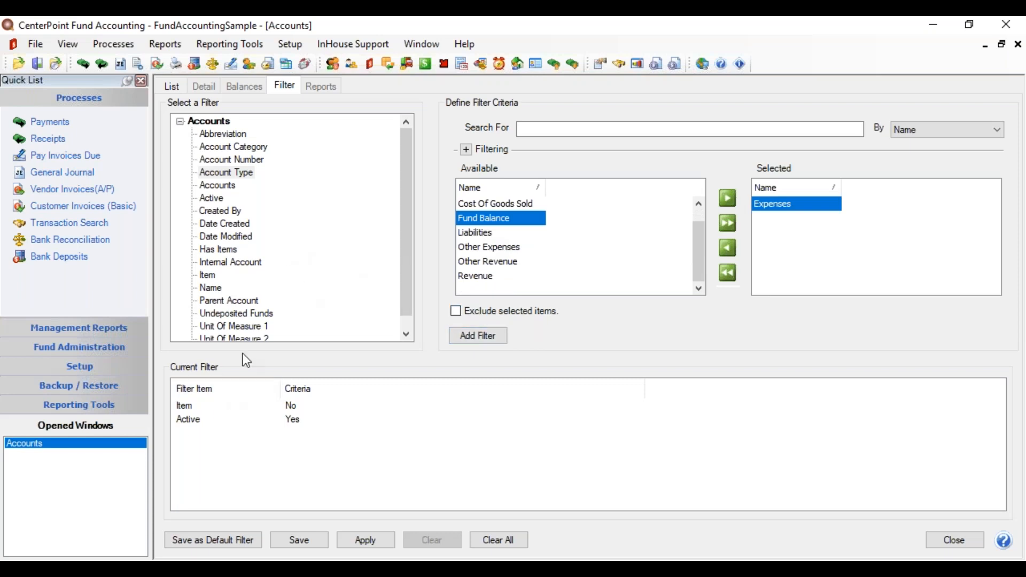
pyautogui.click(198, 423)
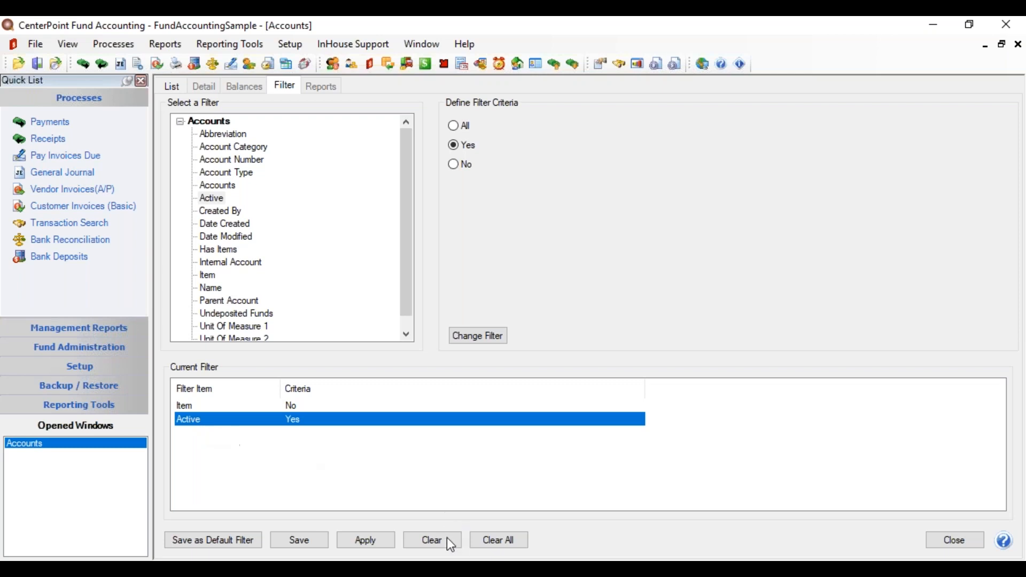
pyautogui.click(378, 543)
pyautogui.click(424, 543)
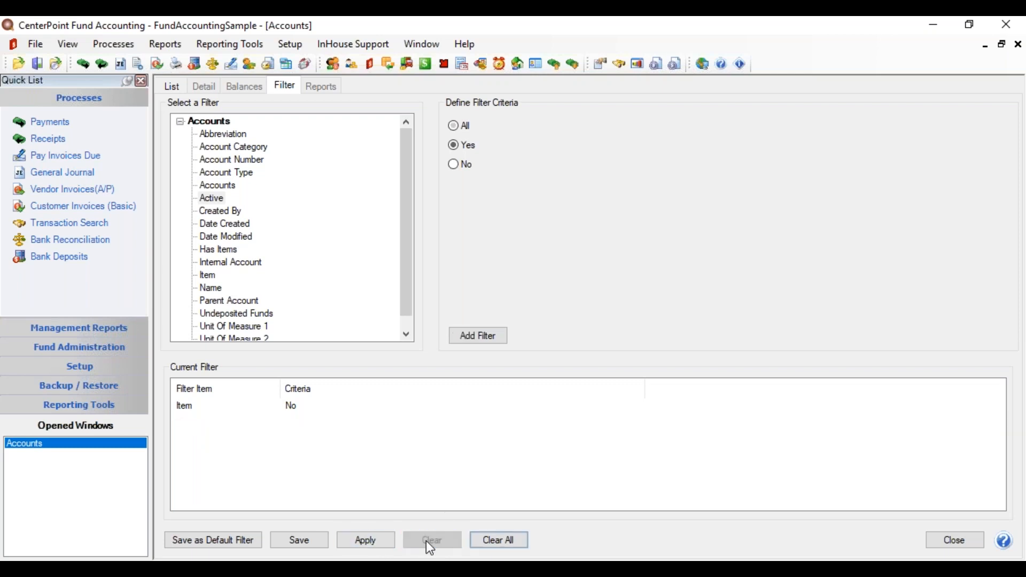
pyautogui.click(372, 542)
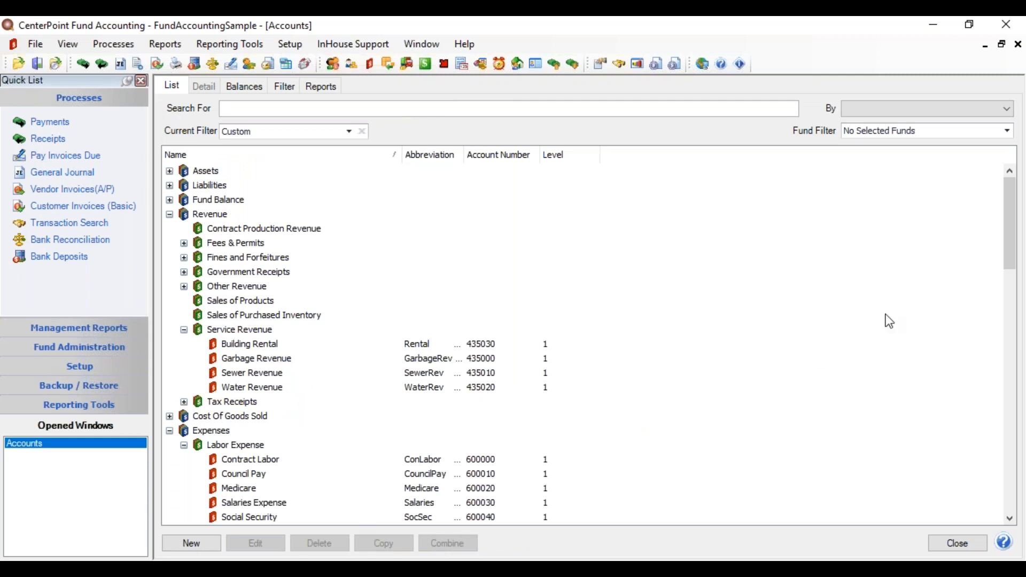
# - Check which funds the Maint & Repair - Vehicle account is active in, leaving its active status unchanged
pyautogui.moveTo(1005, 217); pyautogui.dragTo(1010, 358)
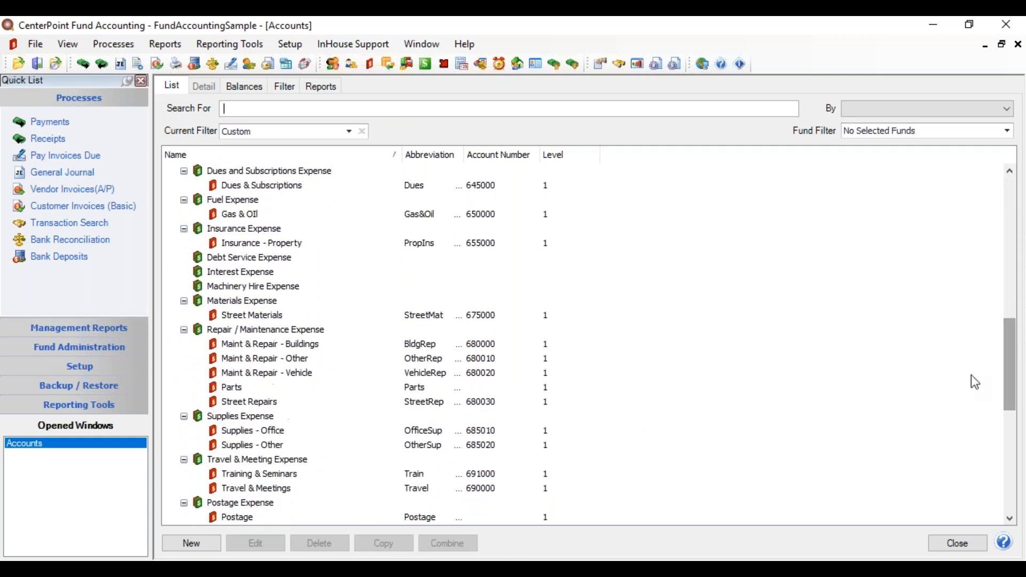
pyautogui.click(318, 345)
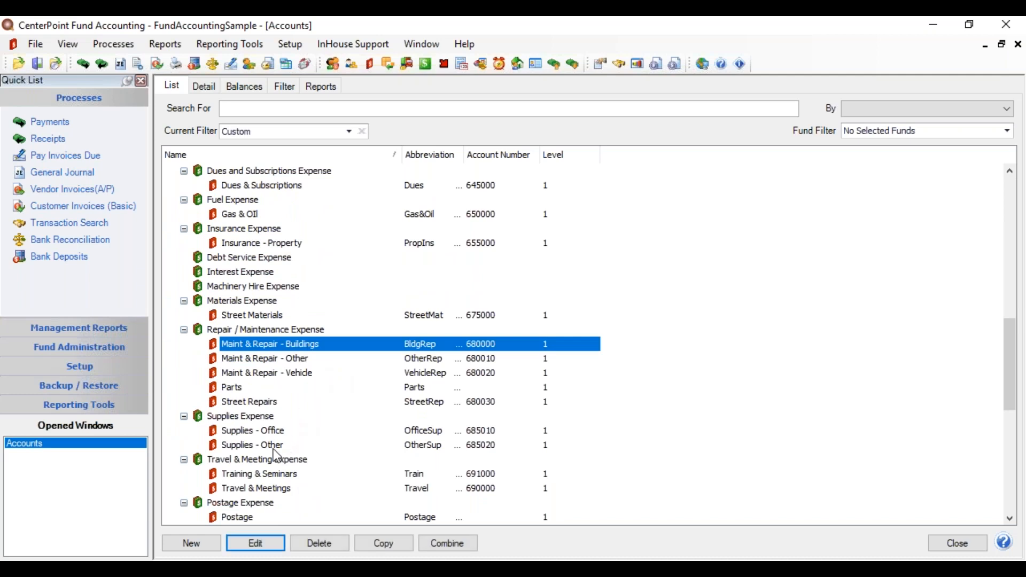
pyautogui.keyDown('shift'); pyautogui.click(248, 404); pyautogui.keyUp('shift')
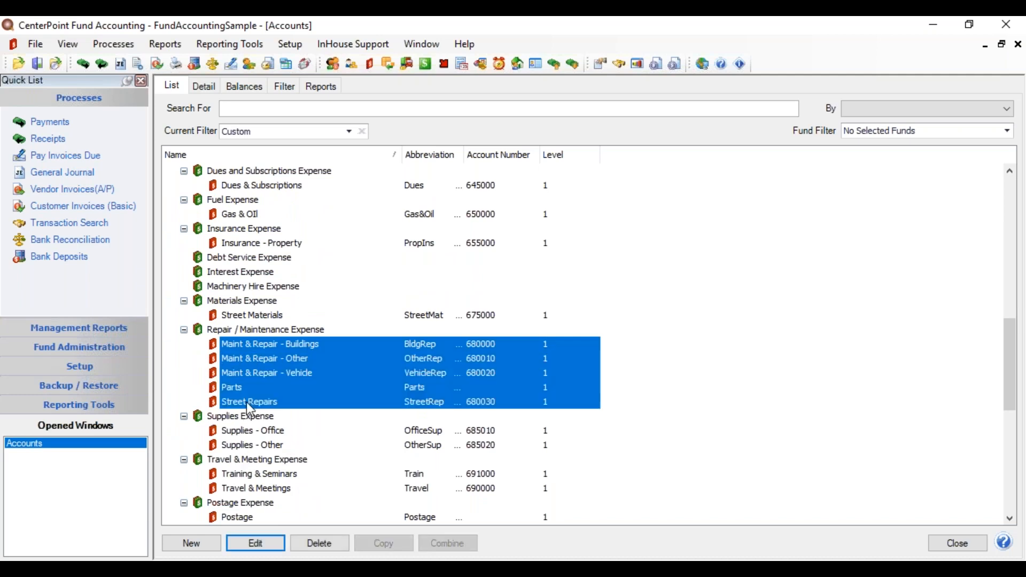
pyautogui.click(270, 373)
pyautogui.rightClick(270, 373)
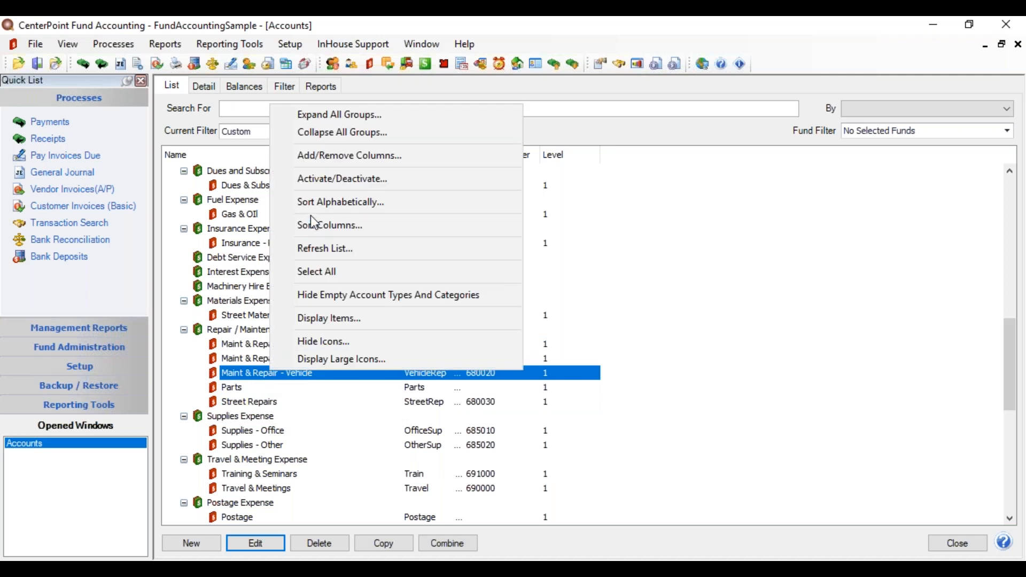
pyautogui.click(319, 177)
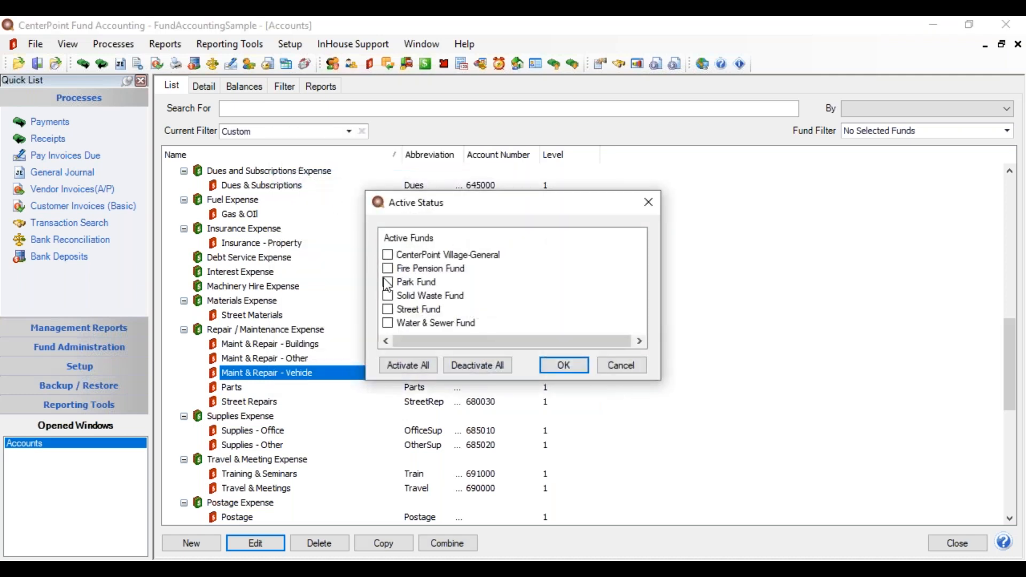
pyautogui.click(612, 365)
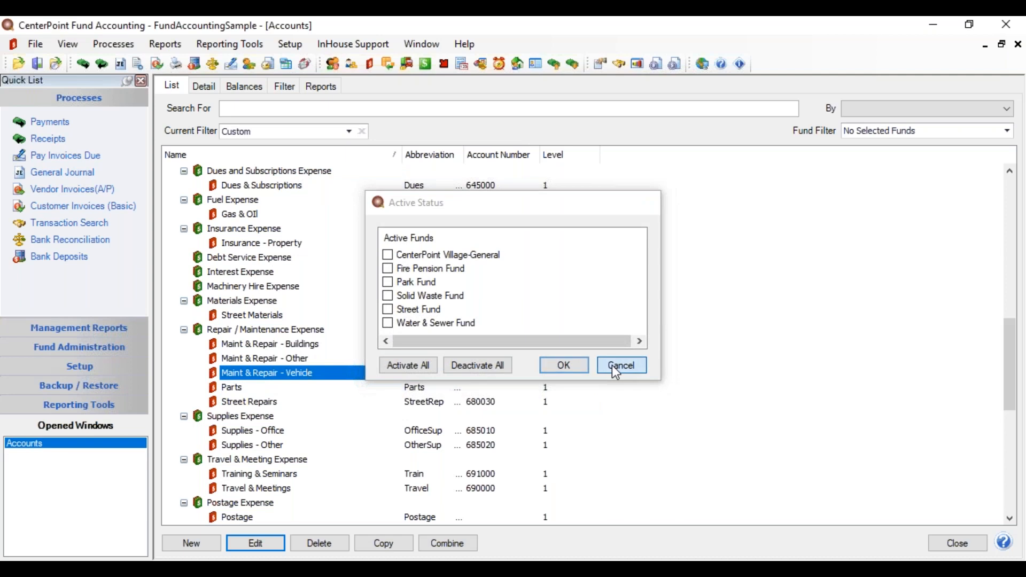
# - Check which funds the Street Repairs account is active in, without saving any change
pyautogui.click(240, 388)
pyautogui.click(240, 402)
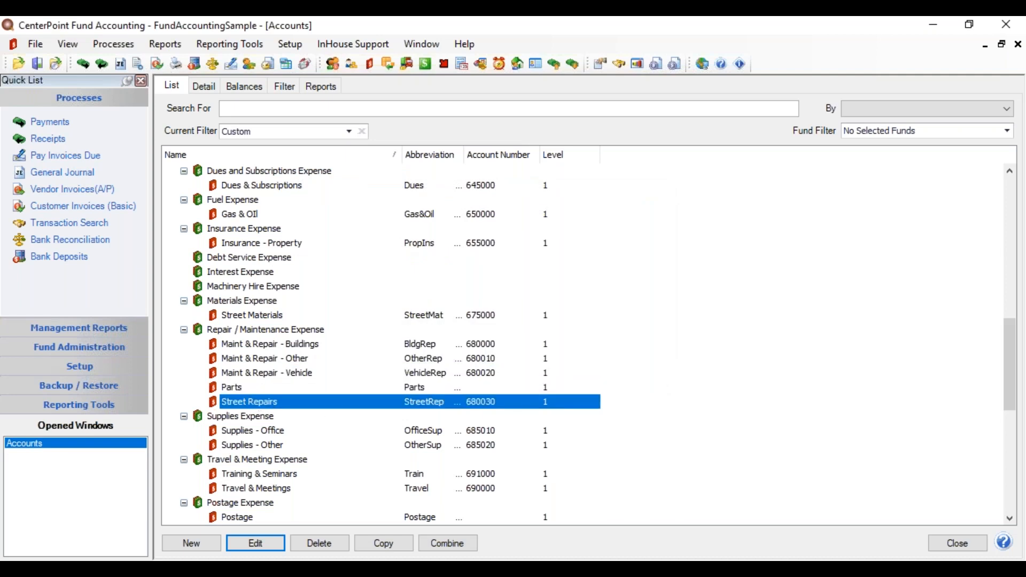
pyautogui.rightClick(239, 402)
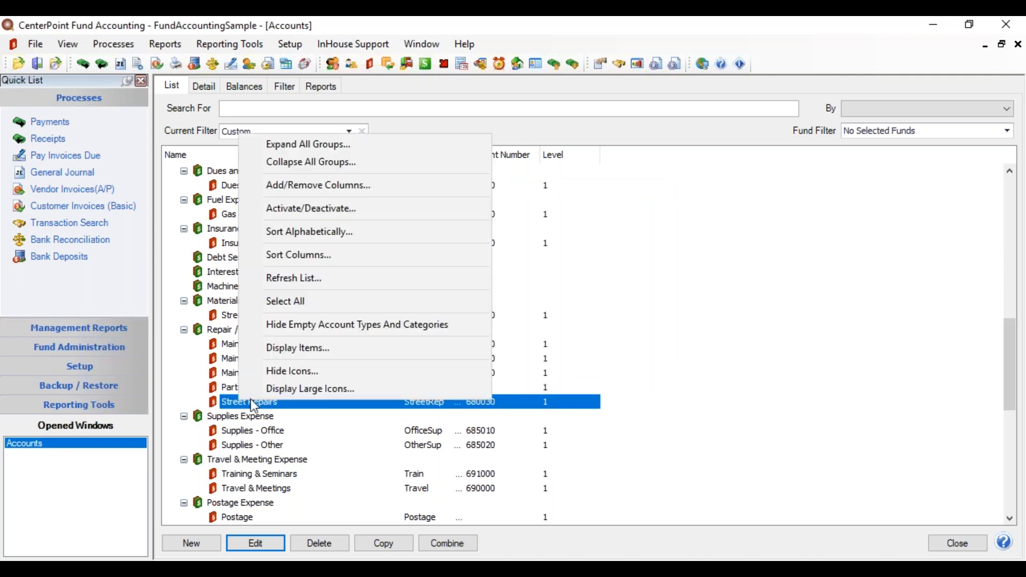
pyautogui.click(327, 208)
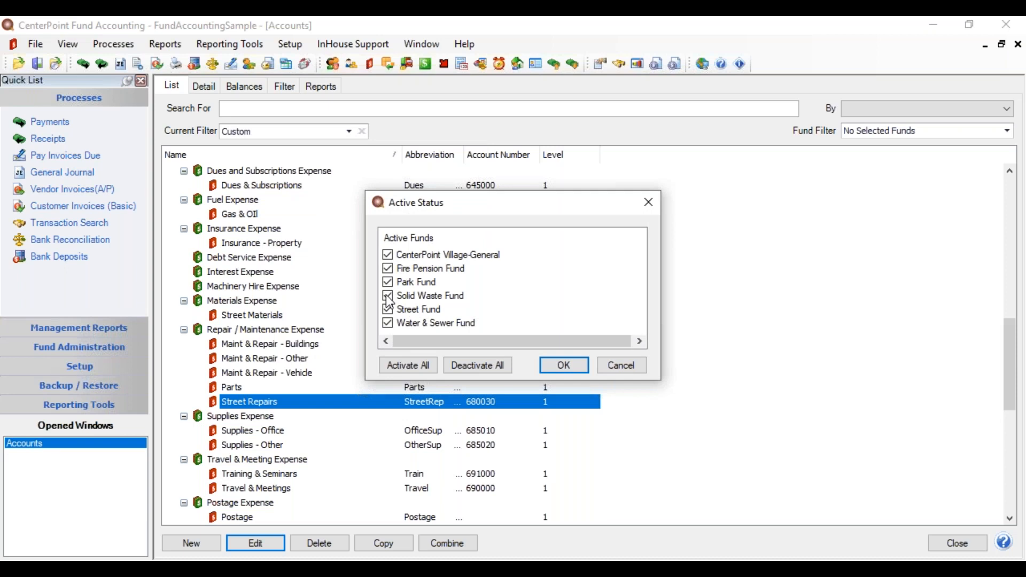
pyautogui.click(621, 368)
# - Activate the five Repair / Maintenance Expense accounts, from Maint & Repair - Buildings through Street Repairs, for all funds
pyautogui.click(301, 347)
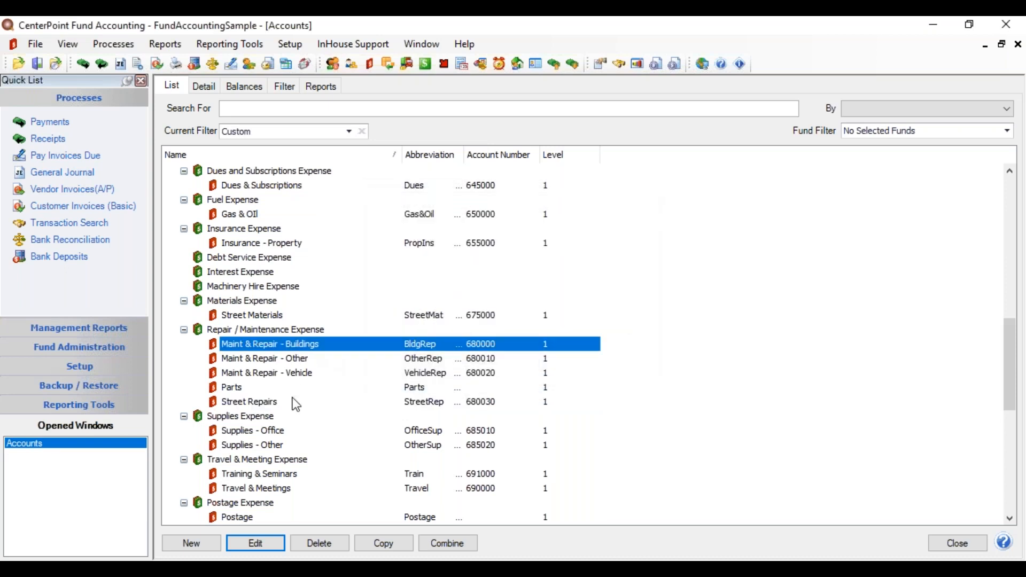
pyautogui.keyDown('shift'); pyautogui.click(270, 404); pyautogui.keyUp('shift')
pyautogui.rightClick(269, 393)
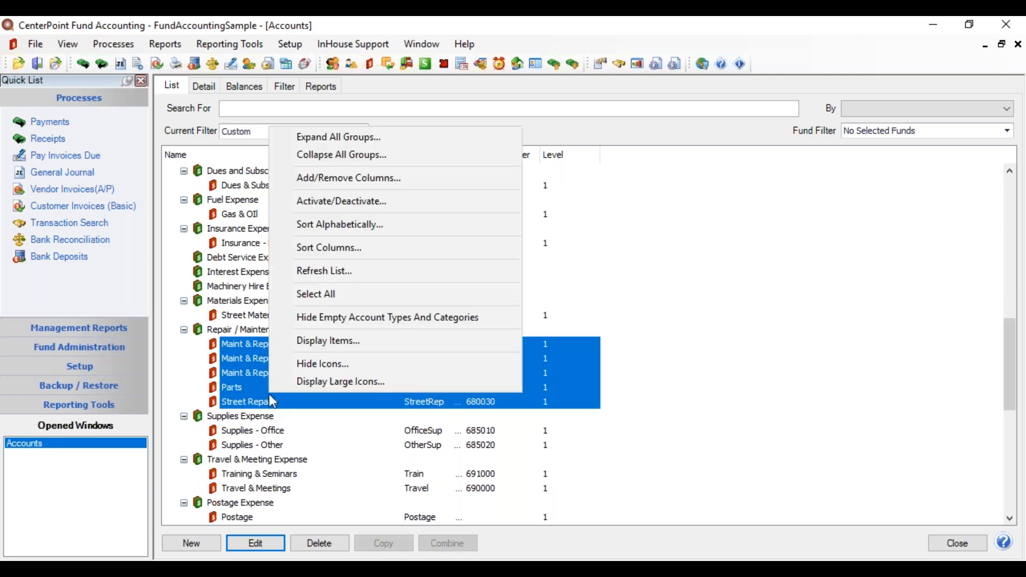
pyautogui.click(352, 206)
pyautogui.click(408, 368)
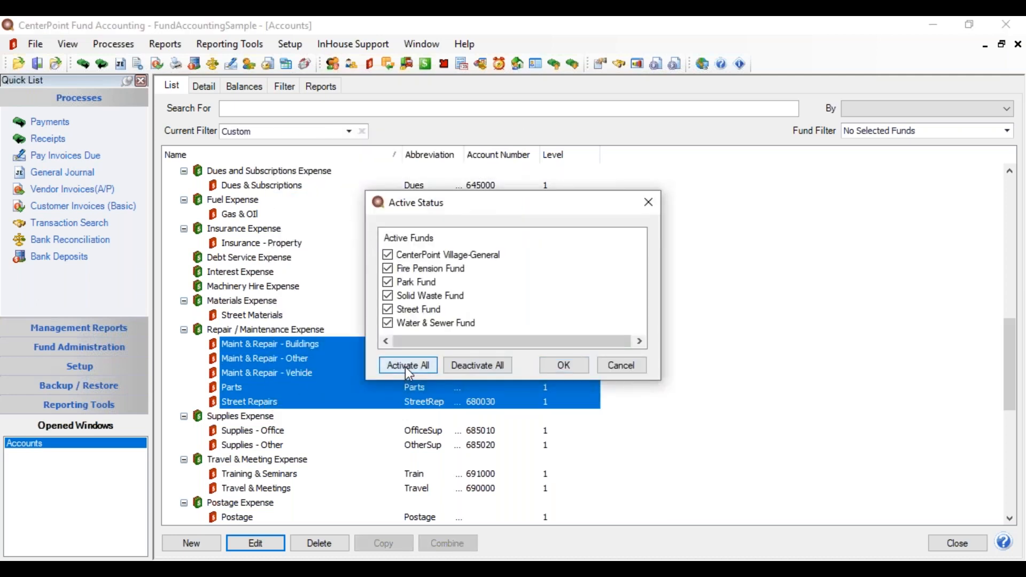
pyautogui.click(570, 365)
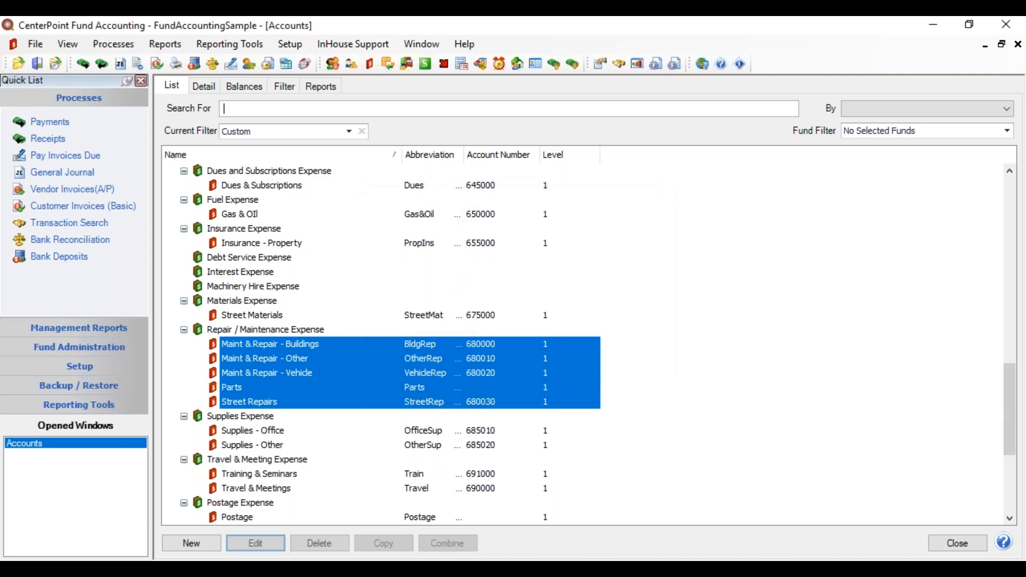
# - Examine the ACH/direct deposit settings of the General Fund Checking account in the Cash category under Assets
pyautogui.scroll(-4, 547, 373)
pyautogui.moveTo(1011, 394); pyautogui.dragTo(1012, 311)
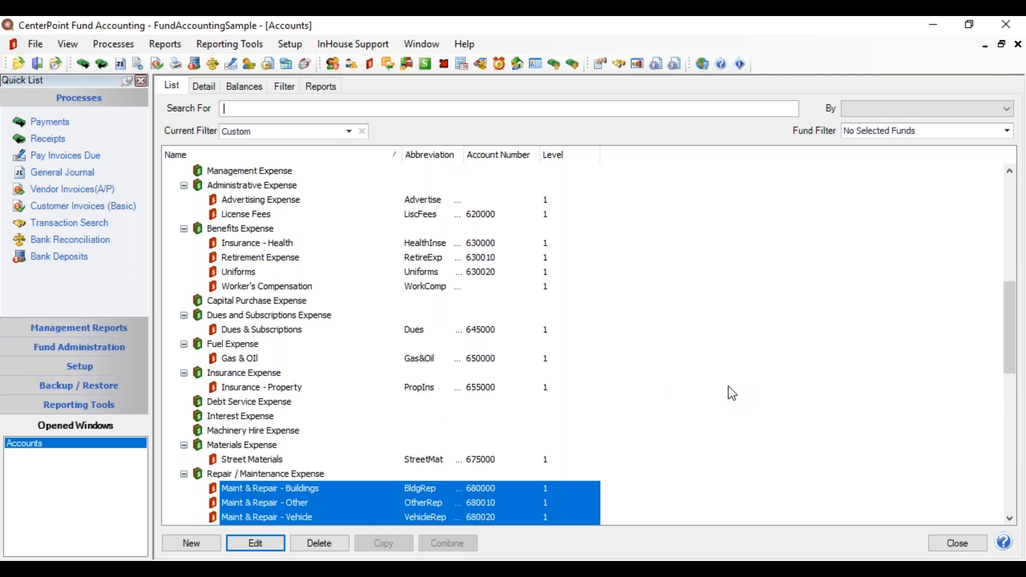
pyautogui.moveTo(1018, 328); pyautogui.dragTo(1018, 354)
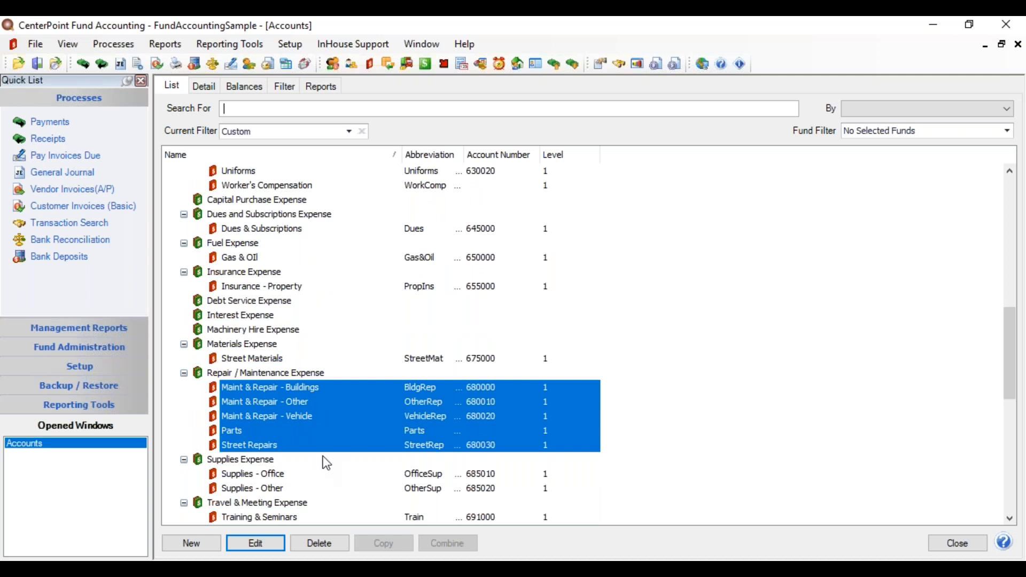
pyautogui.moveTo(1009, 339); pyautogui.dragTo(1001, 214)
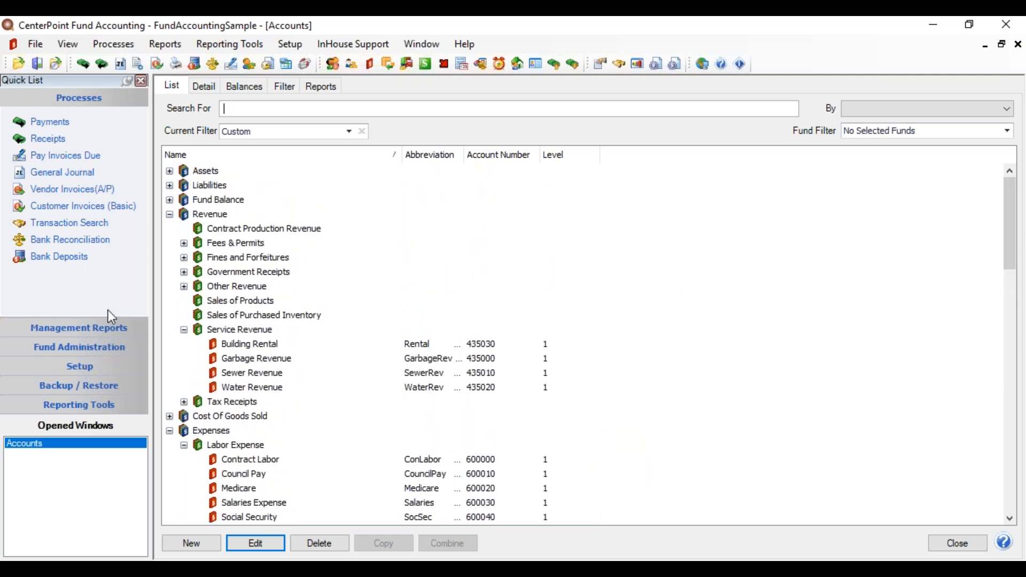
pyautogui.click(169, 171)
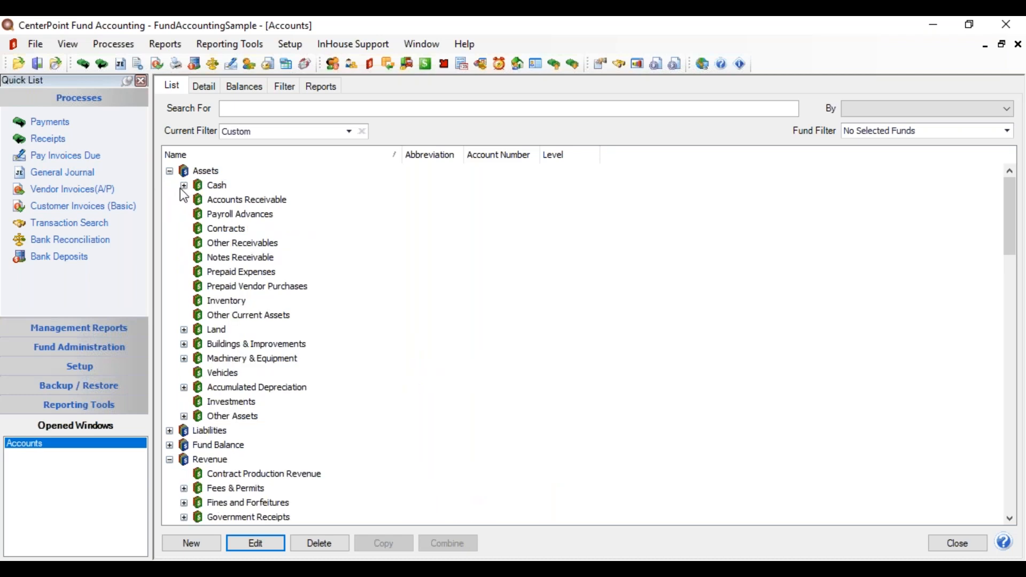
pyautogui.click(185, 185)
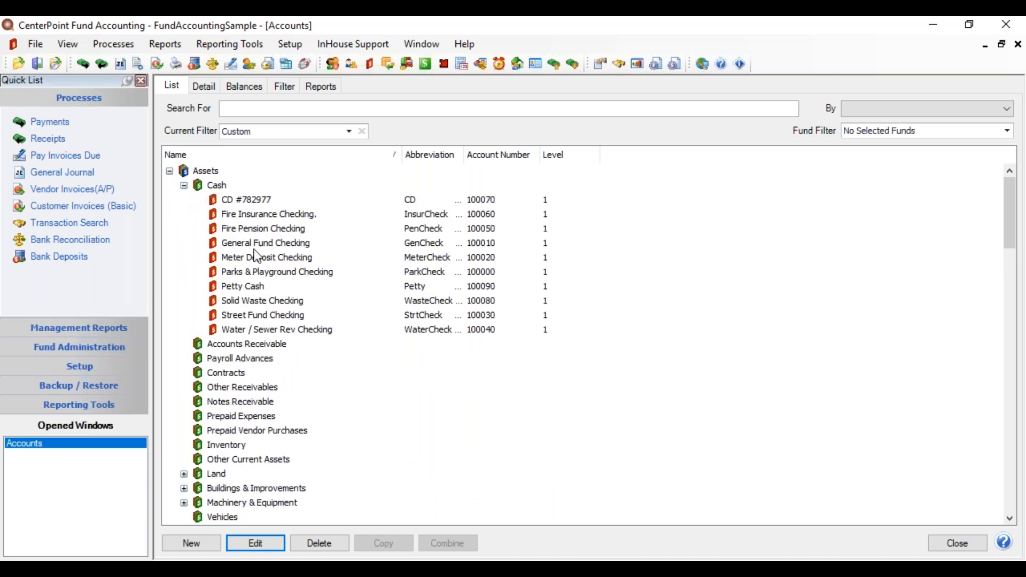
pyautogui.click(278, 242)
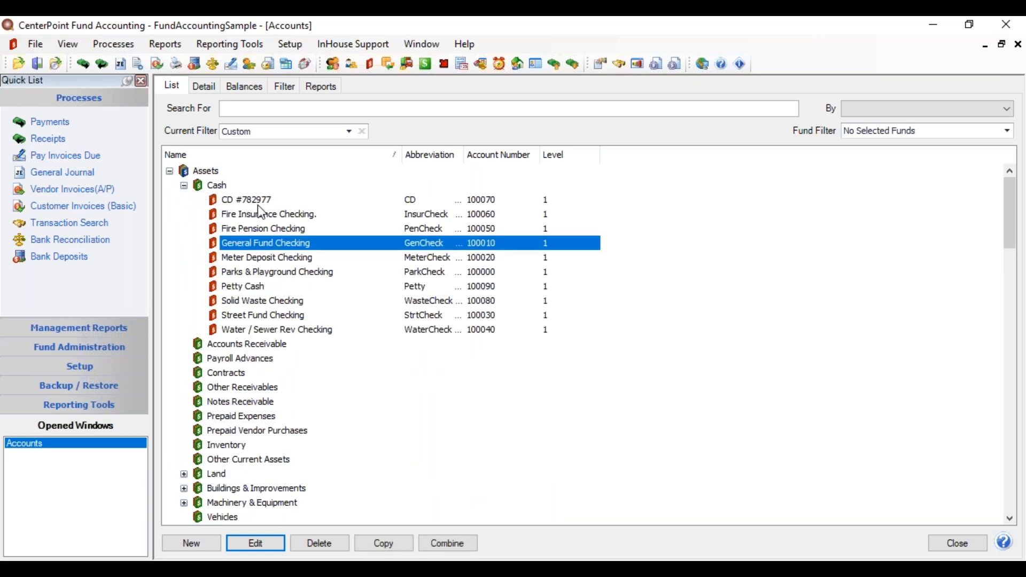
pyautogui.click(204, 85)
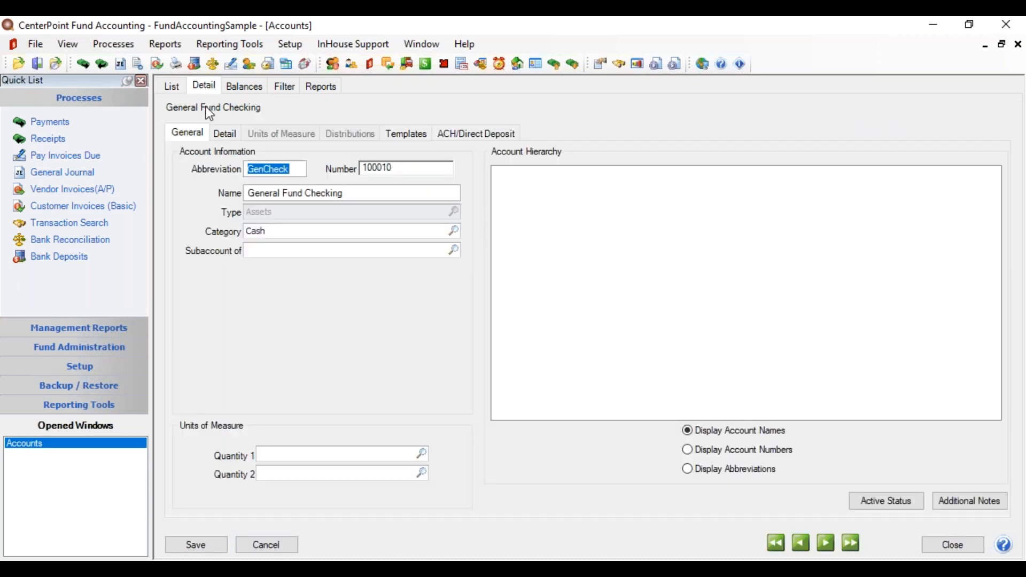
pyautogui.click(472, 135)
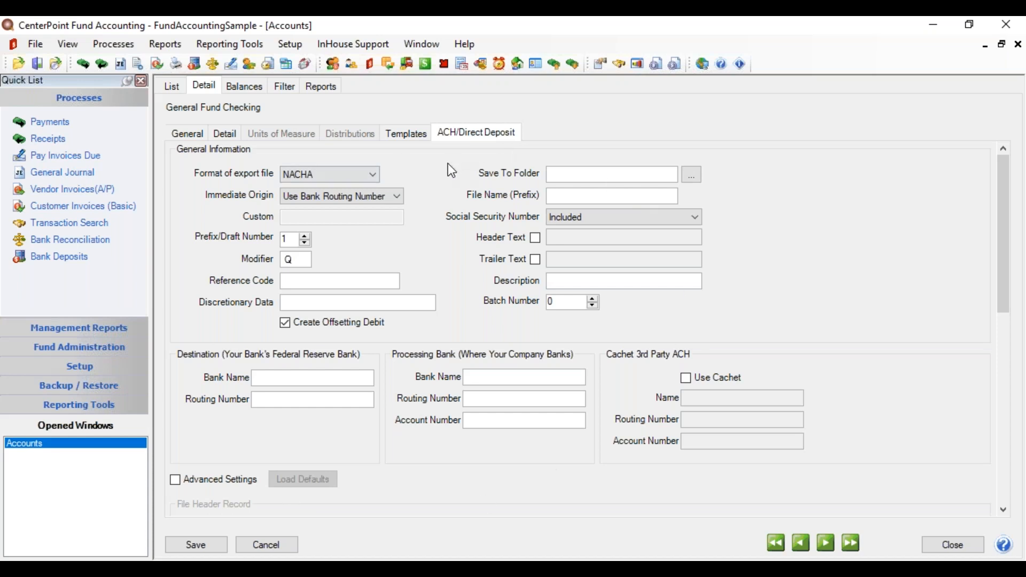
pyautogui.click(179, 88)
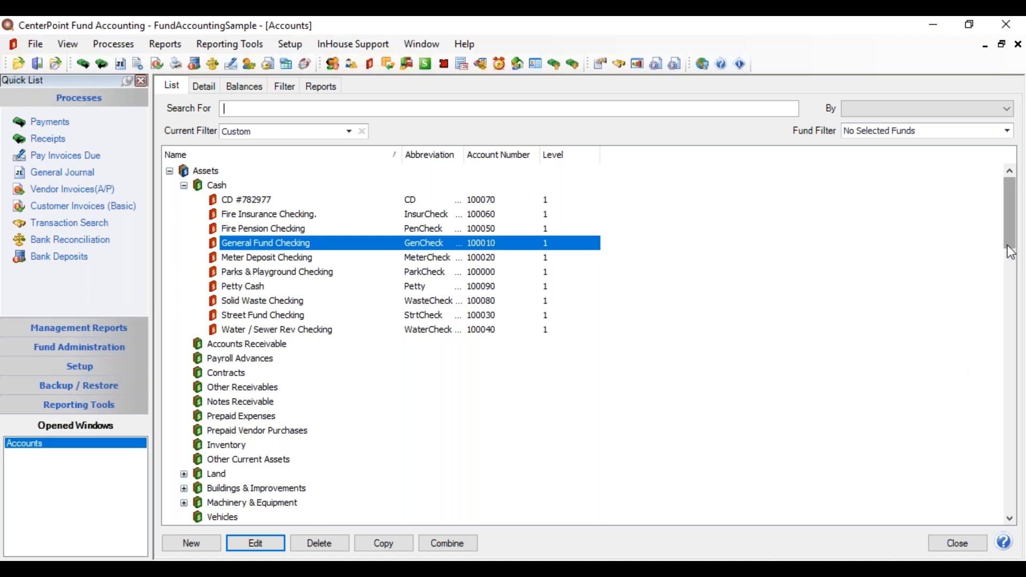
# - Examine the depreciation and fund-specific details of the Equipment account in the Machinery & Equipment category
pyautogui.moveTo(1010, 239); pyautogui.dragTo(1009, 265)
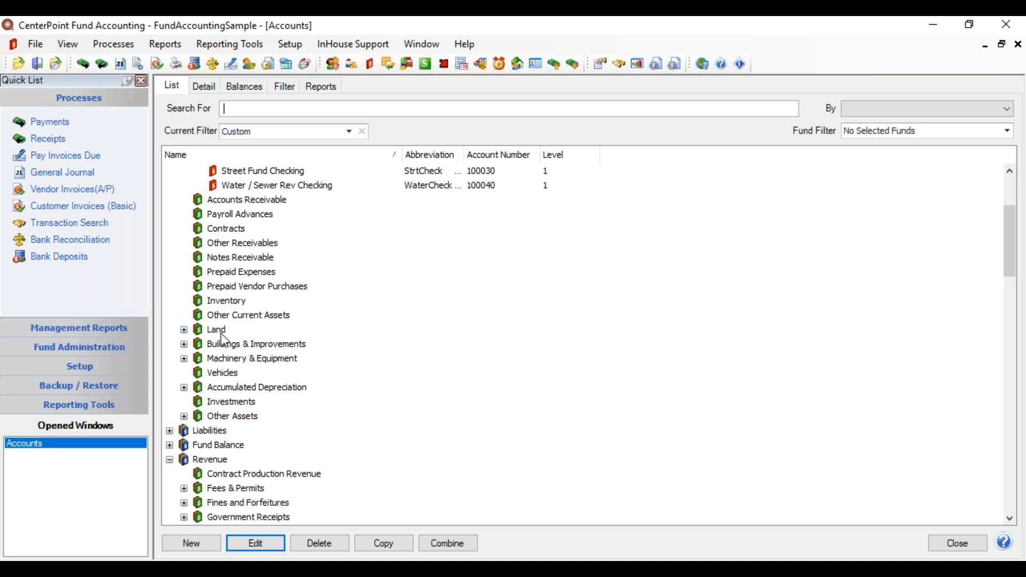
pyautogui.click(184, 358)
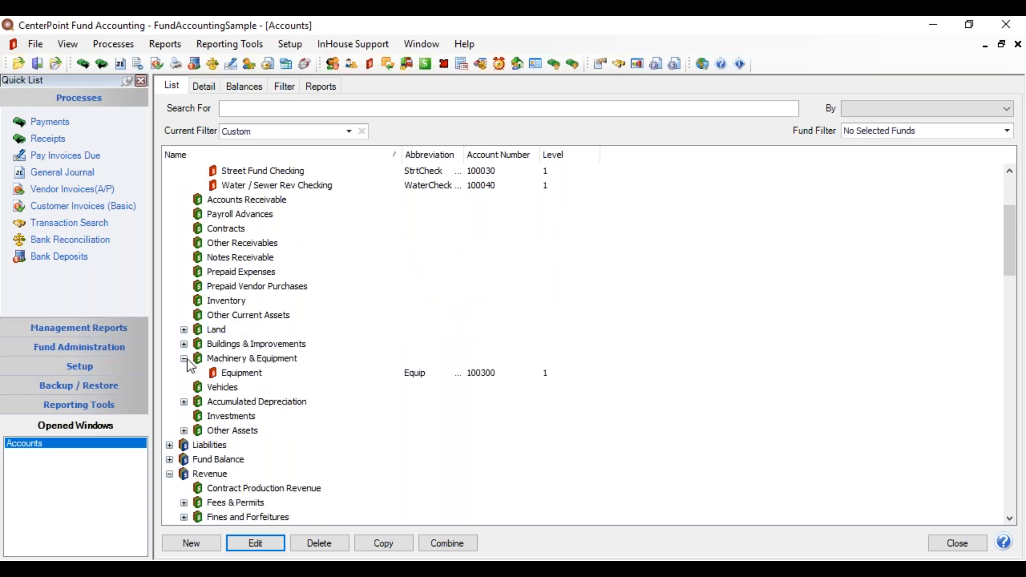
pyautogui.click(236, 374)
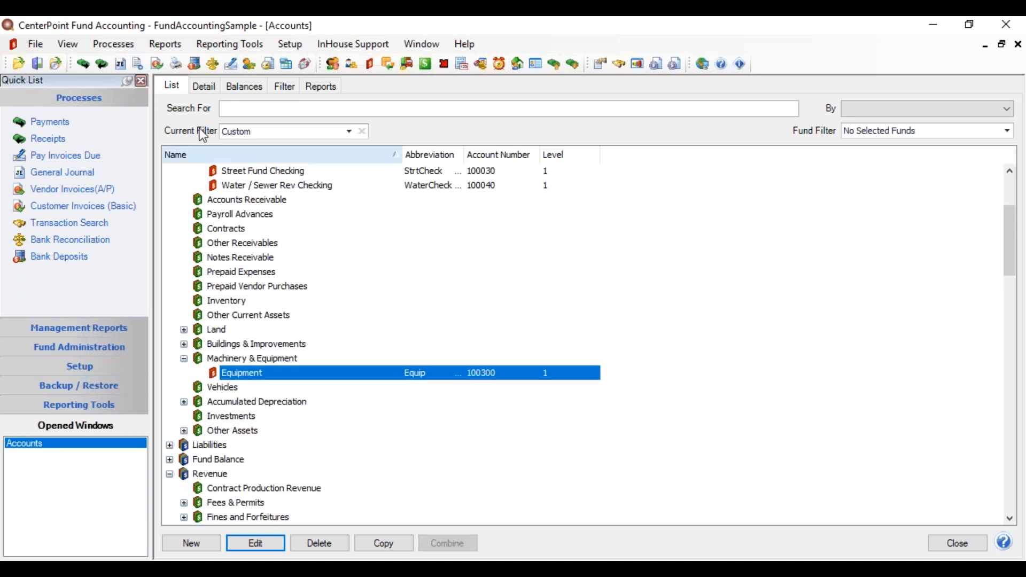
pyautogui.click(205, 86)
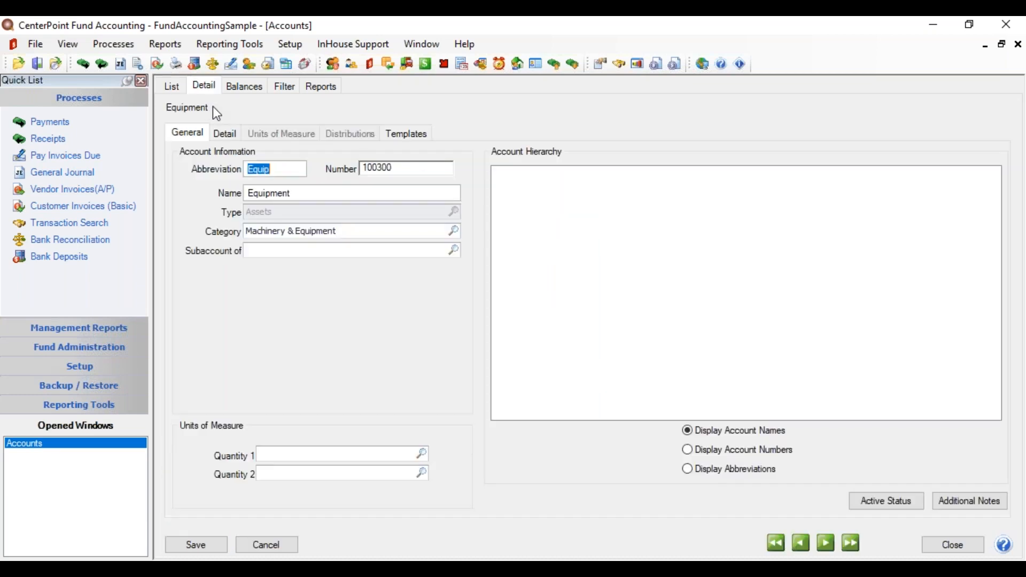
pyautogui.click(225, 139)
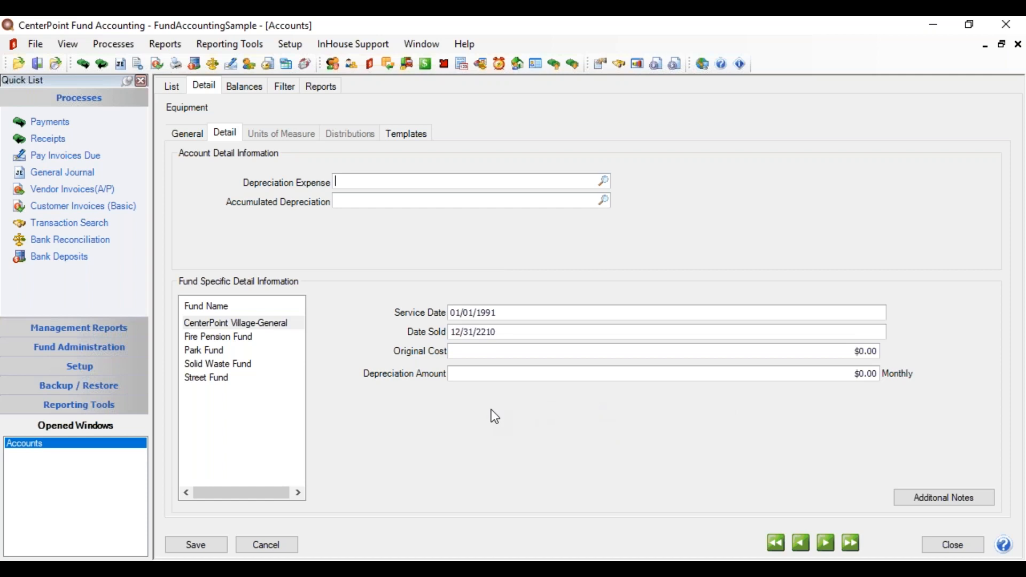
pyautogui.click(170, 88)
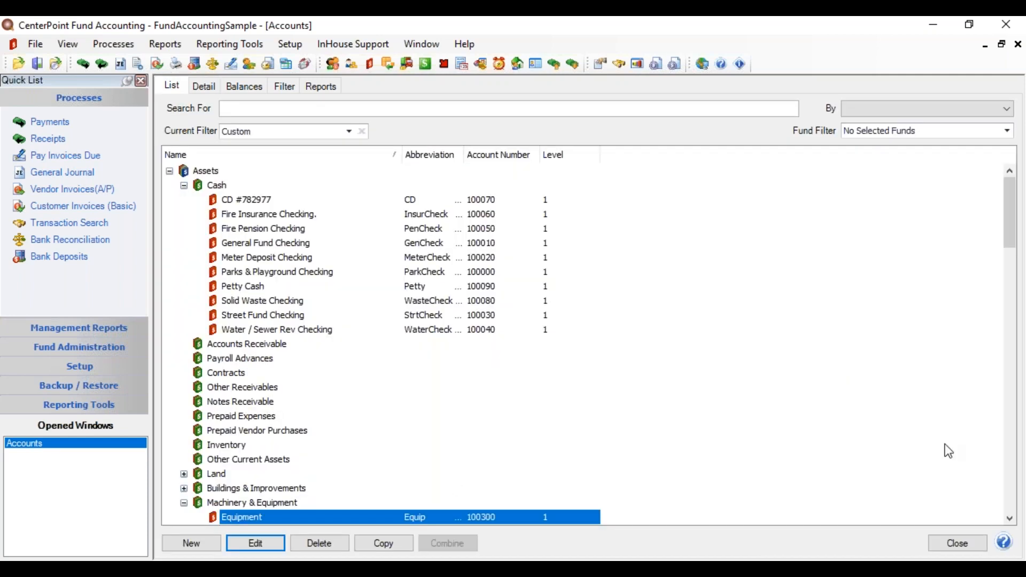
# - Examine the lender and loan details of the Bond Payable account under Long Term Debt, including those for the Park Fund
pyautogui.moveTo(1011, 242); pyautogui.dragTo(1018, 307)
pyautogui.click(170, 243)
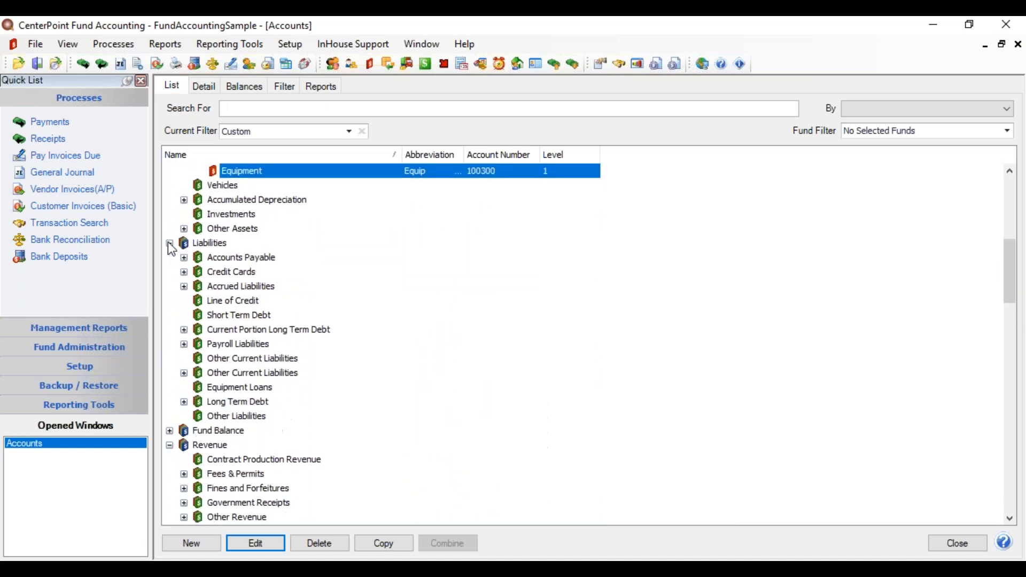
pyautogui.click(184, 402)
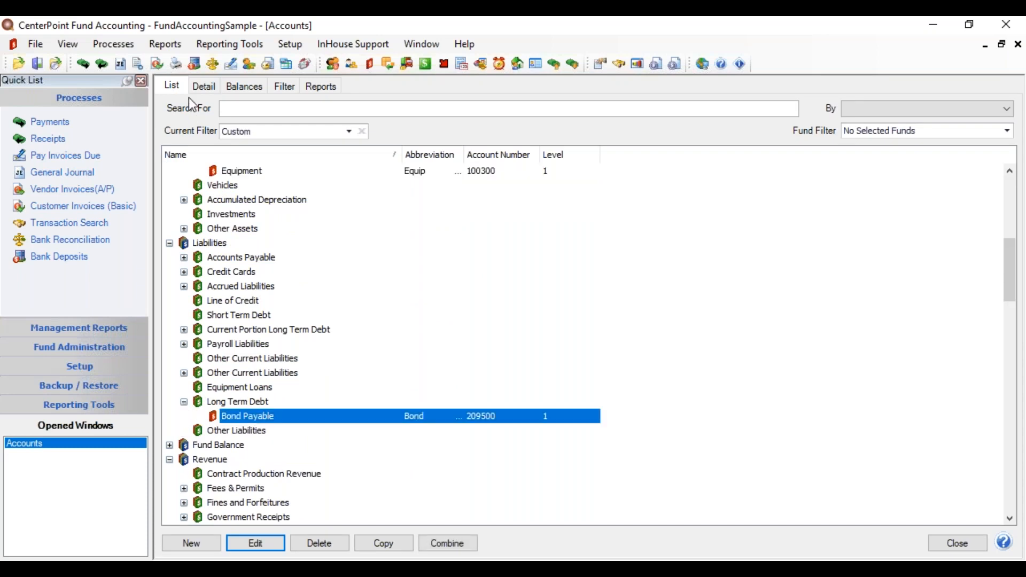
pyautogui.click(202, 87)
pyautogui.click(224, 133)
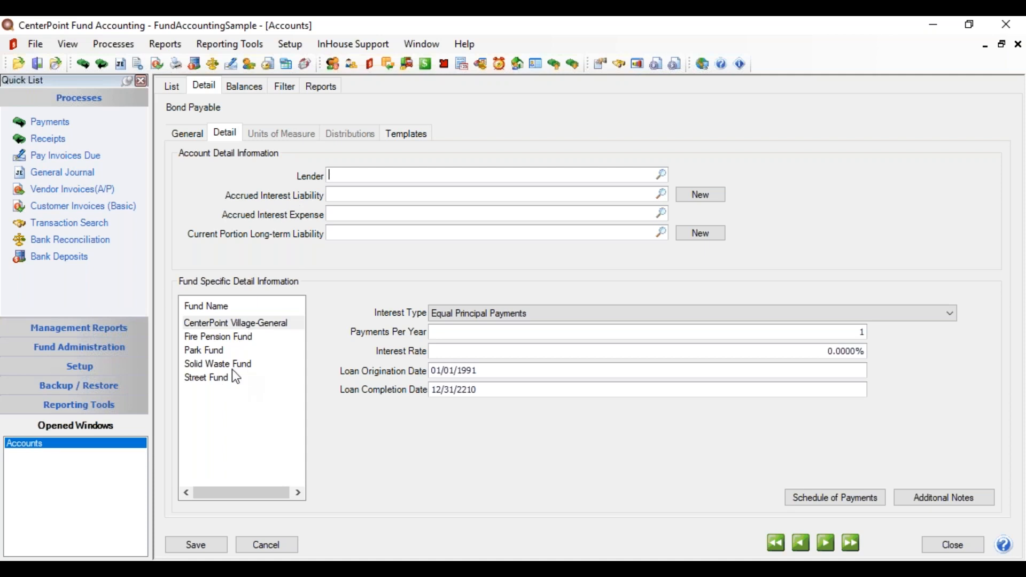
pyautogui.click(222, 353)
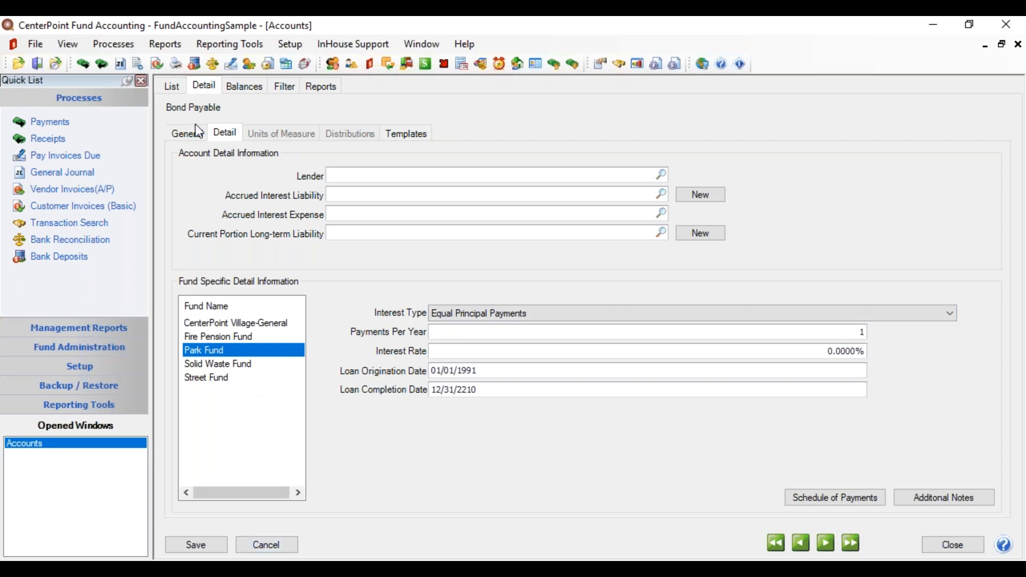
pyautogui.click(171, 86)
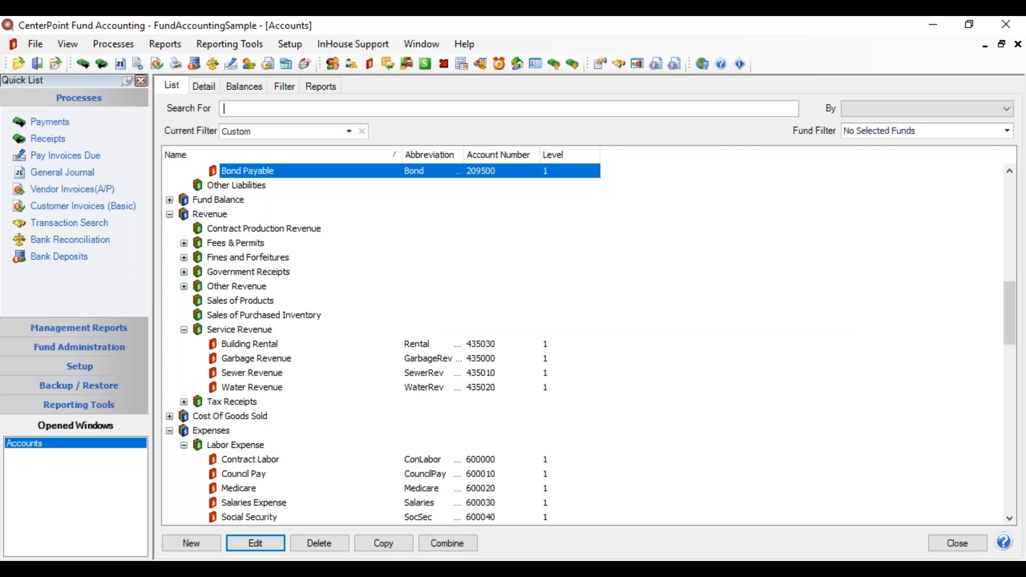
# - Examine the Communication Expense account and its subaccount levels in the Utilities Expense category
pyautogui.scroll(1, 669, 373)
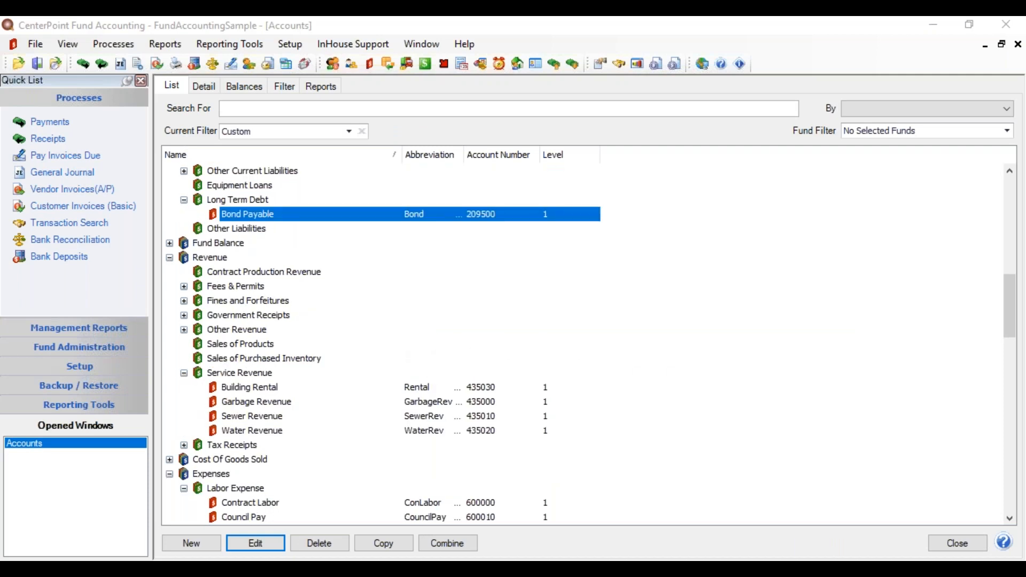
pyautogui.moveTo(1007, 304); pyautogui.dragTo(1012, 443)
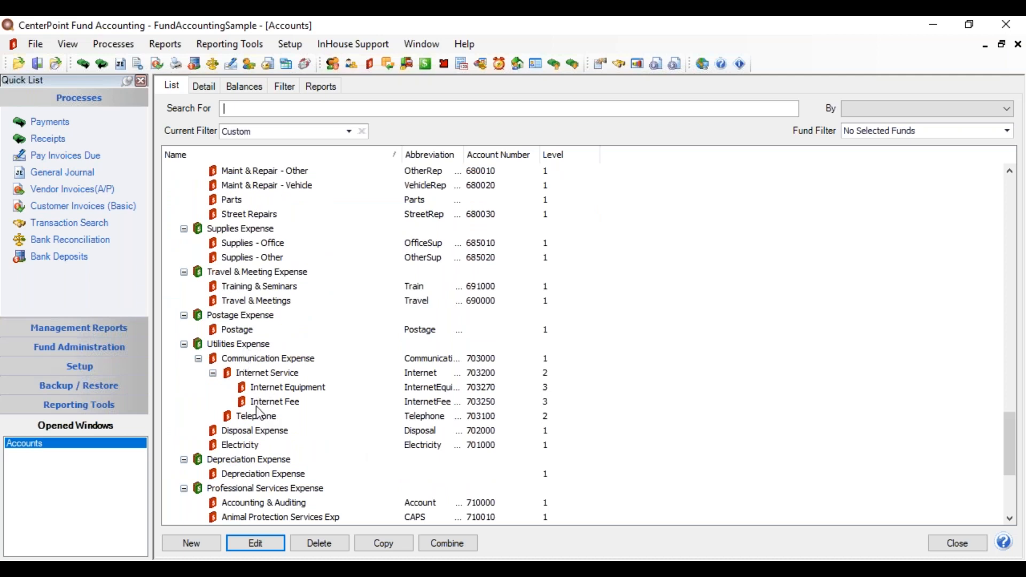
pyautogui.click(239, 363)
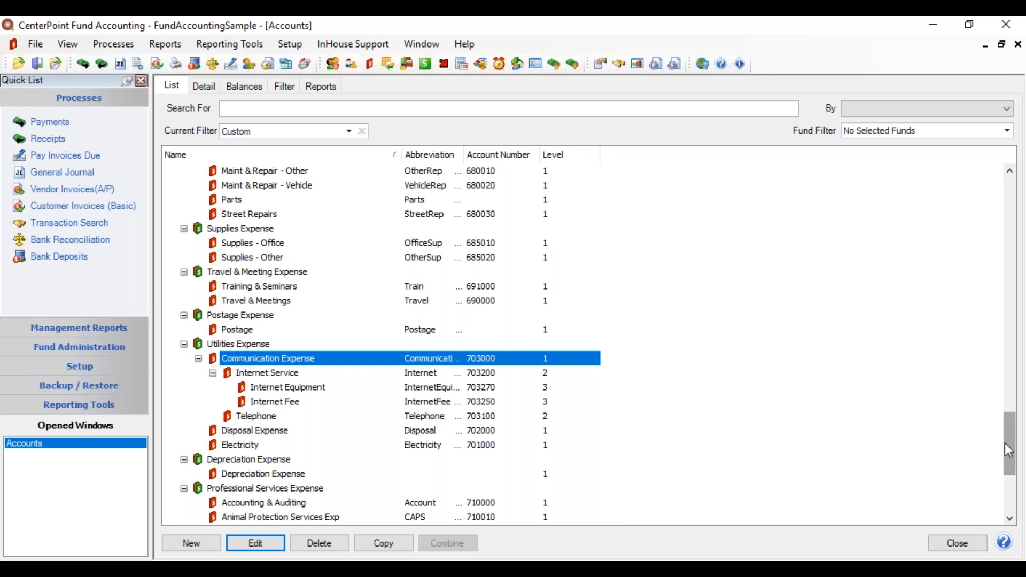
pyautogui.moveTo(1010, 447); pyautogui.dragTo(1008, 432)
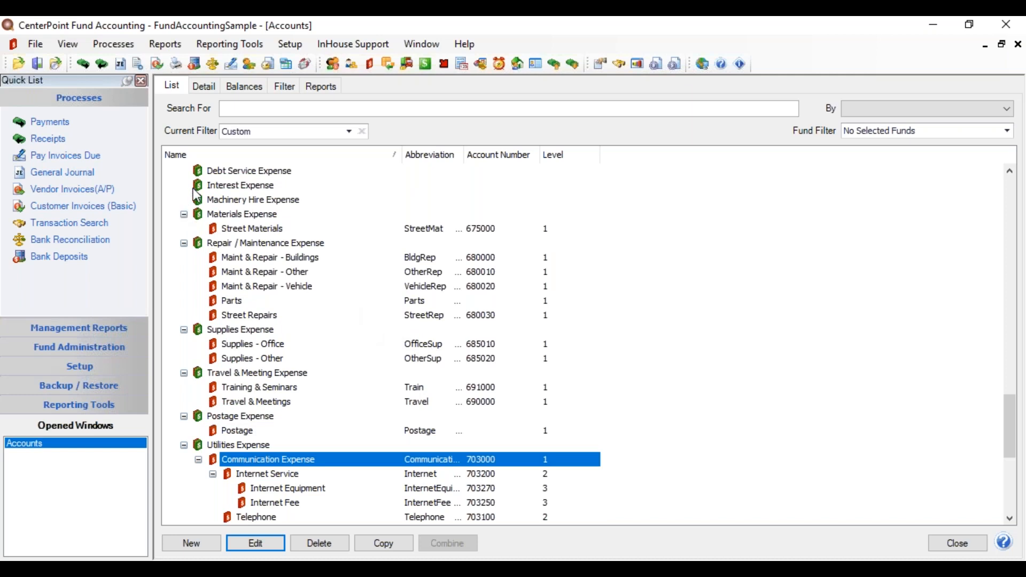
pyautogui.moveTo(1010, 428); pyautogui.dragTo(1019, 355)
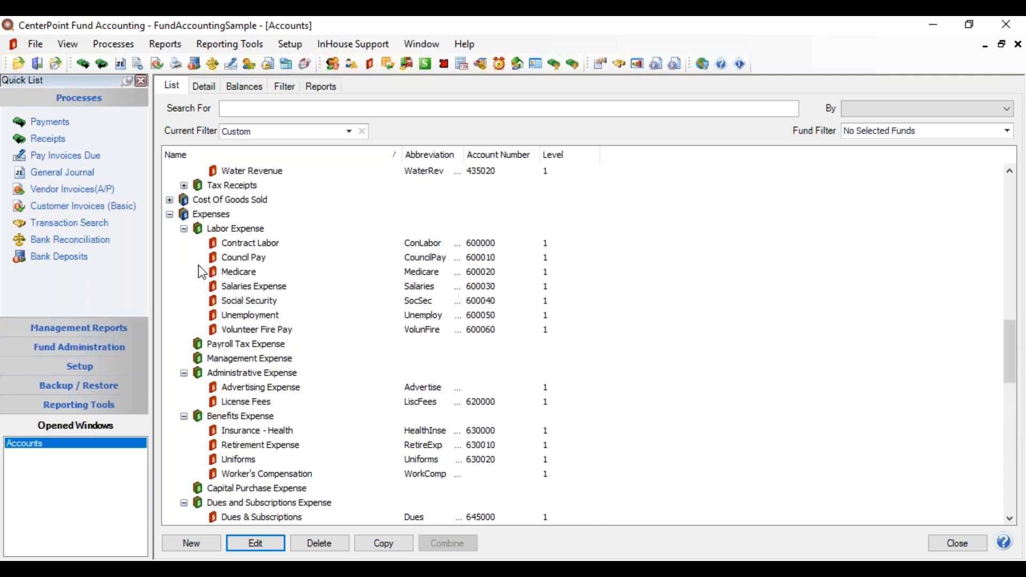
# - Turn on the flat-list display of accounts in the database-level Account Settings preferences and save
pyautogui.click(34, 46)
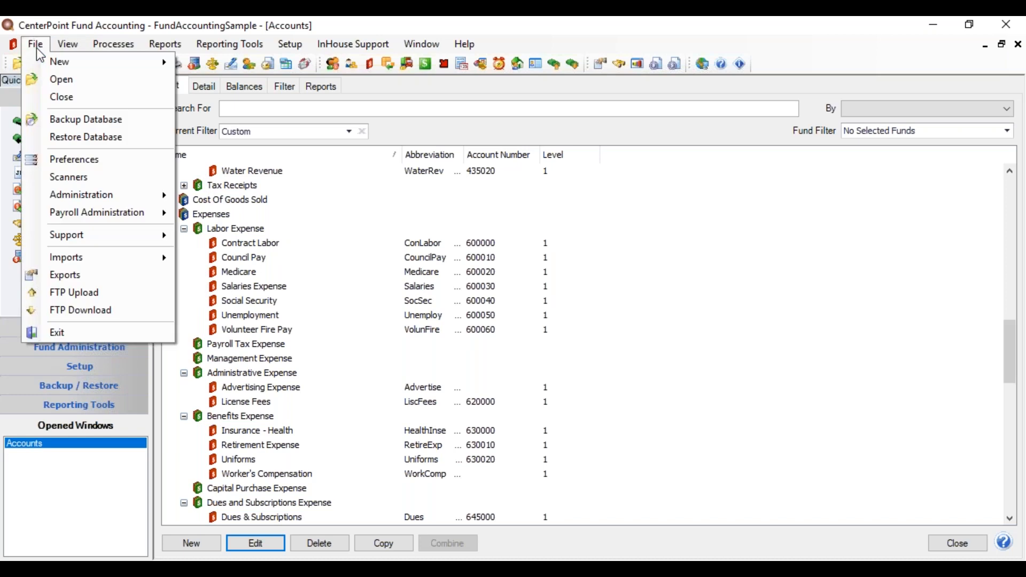
pyautogui.click(80, 160)
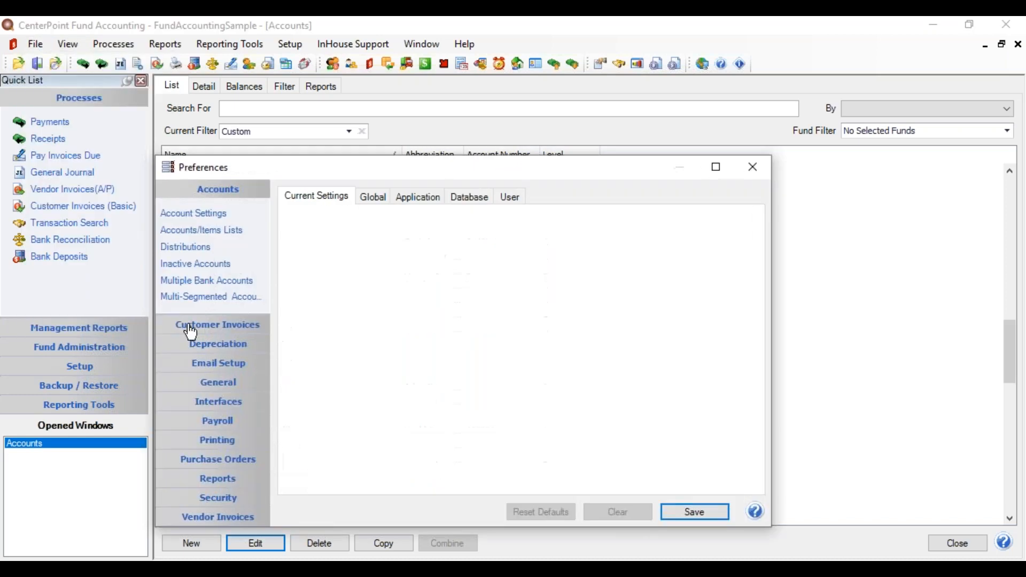
pyautogui.click(204, 219)
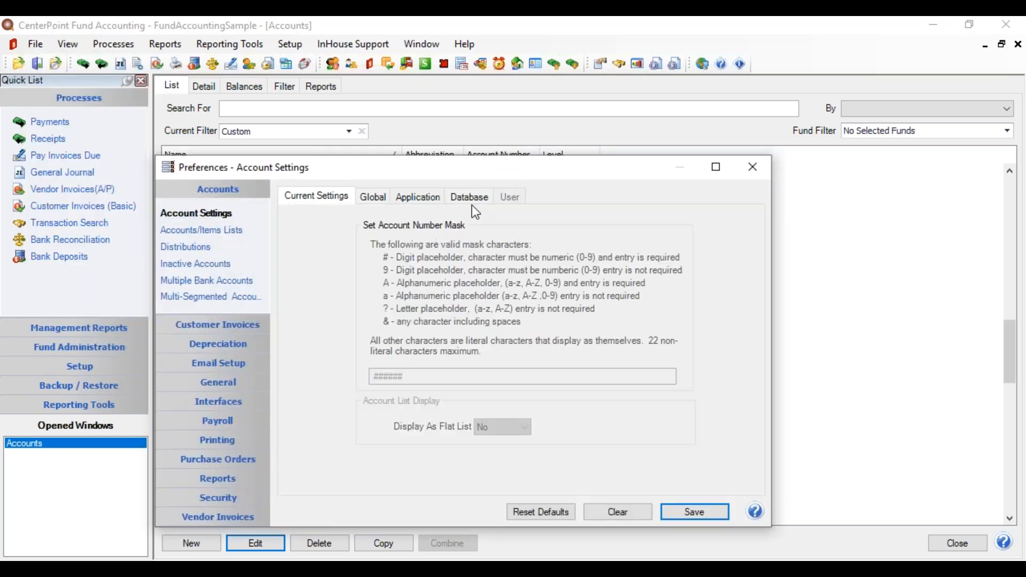
pyautogui.click(461, 197)
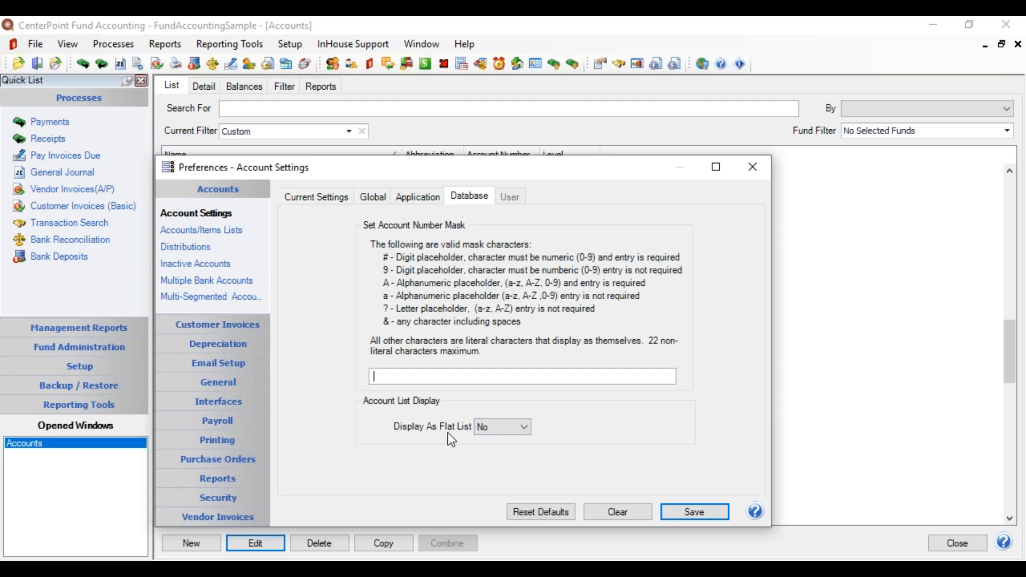
pyautogui.click(523, 436)
pyautogui.click(505, 441)
pyautogui.click(703, 520)
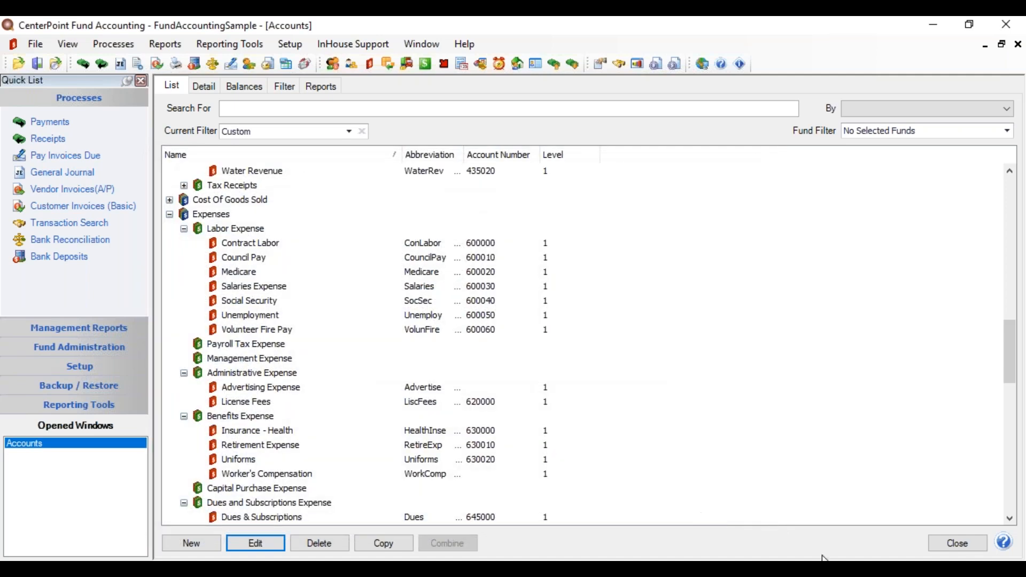
# - Close the accounts window and reopen it to load the flat account list
pyautogui.click(968, 548)
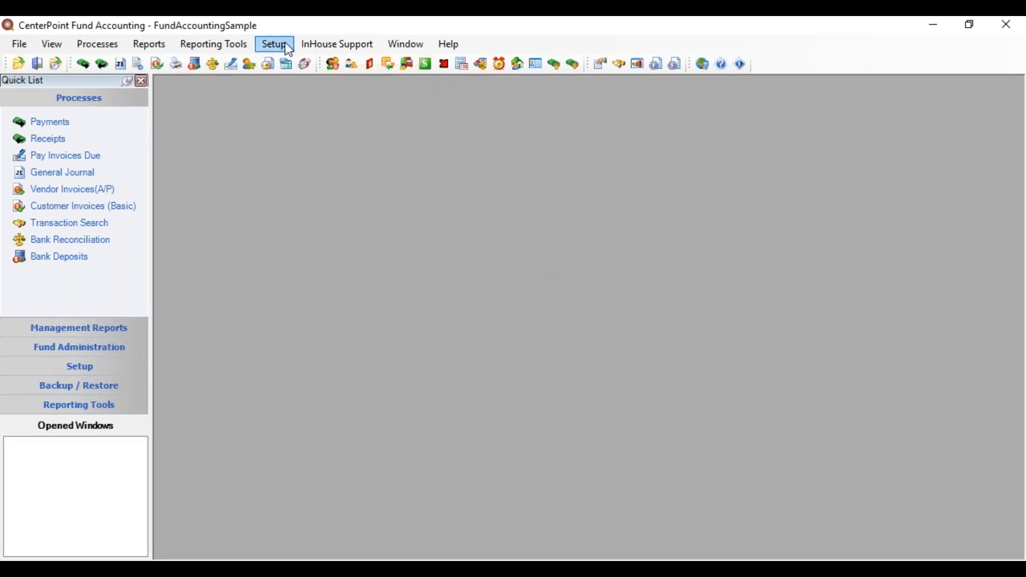
pyautogui.click(281, 42)
pyautogui.moveTo(372, 157)
pyautogui.click(492, 151)
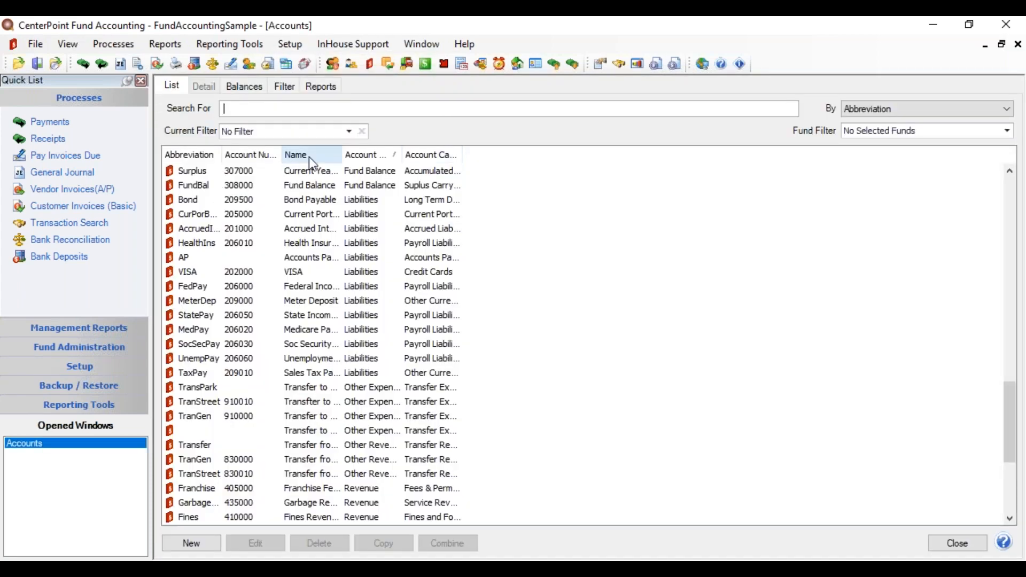
# - Sort the flat account list by account type in descending order and widen the Abbreviation, Account Number and Name columns
pyautogui.click(379, 154)
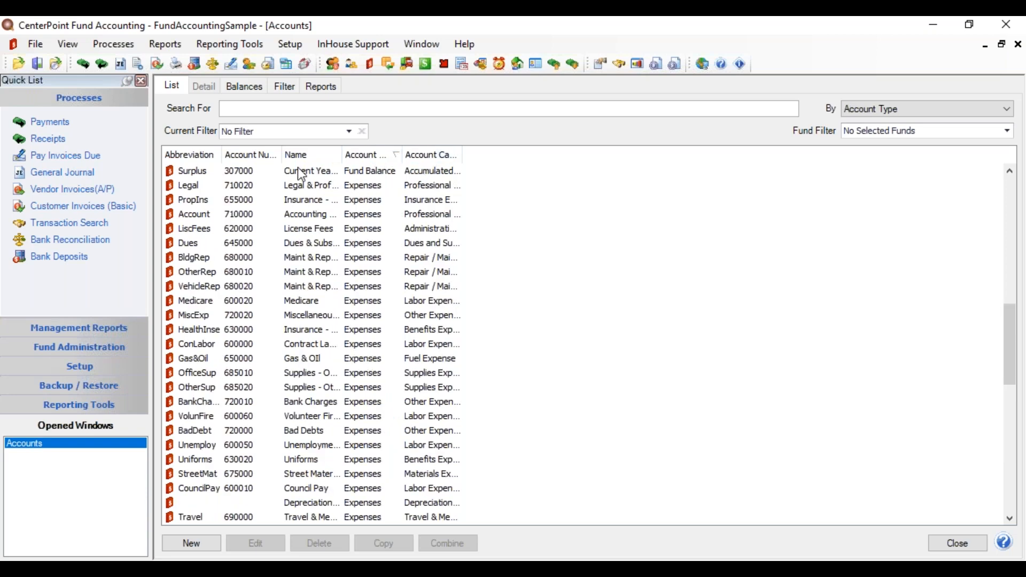
pyautogui.moveTo(223, 152); pyautogui.dragTo(448, 153)
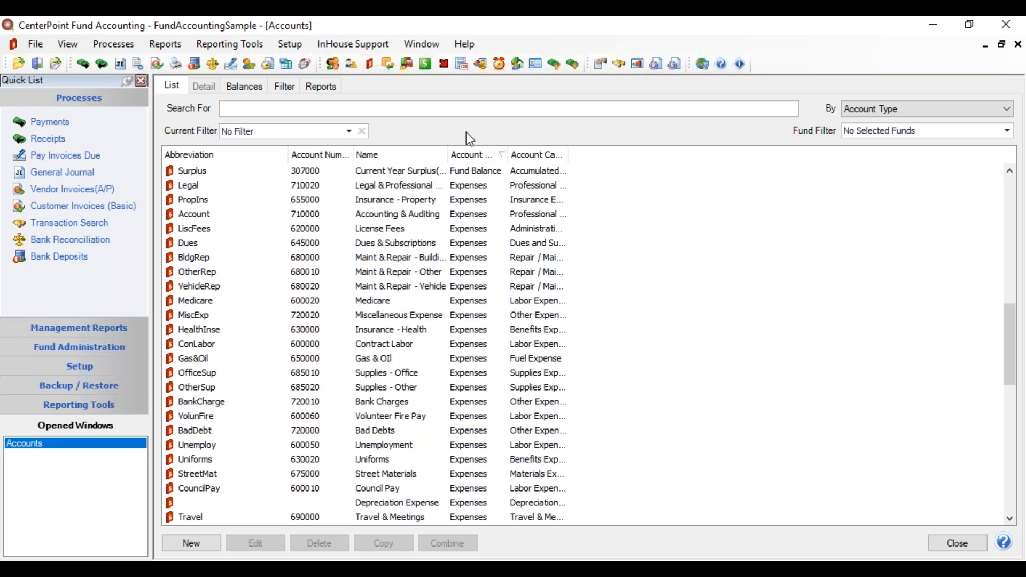
# - Sort the account list by Account Type with Account Number as the second sort column
pyautogui.rightClick(490, 176)
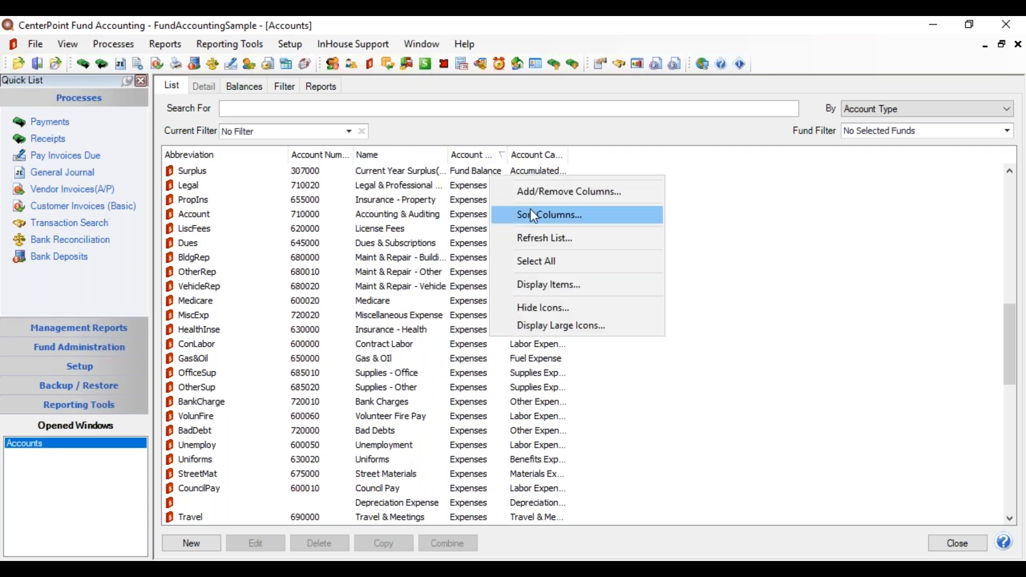
pyautogui.click(532, 212)
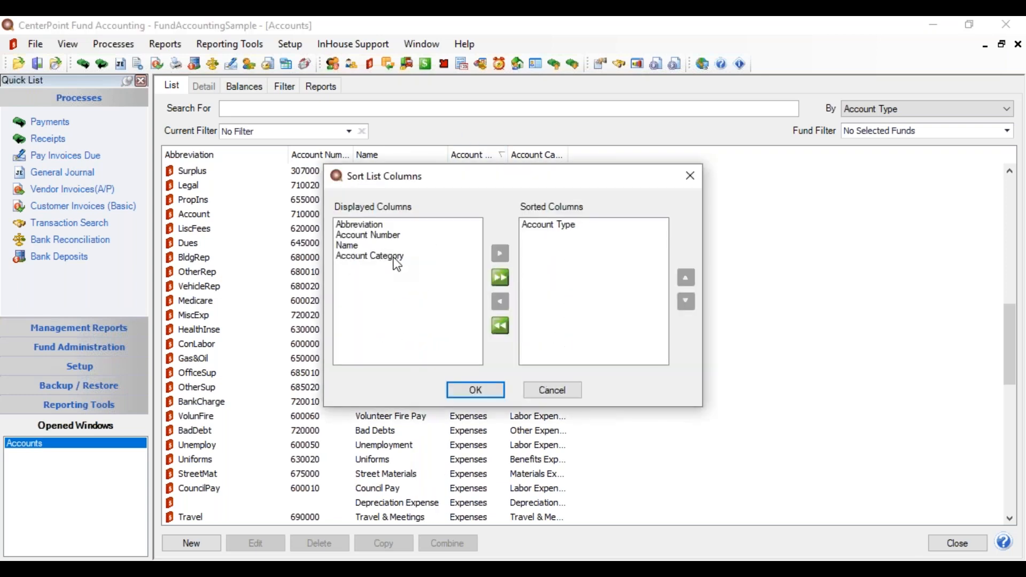
pyautogui.doubleClick(384, 237)
pyautogui.click(476, 391)
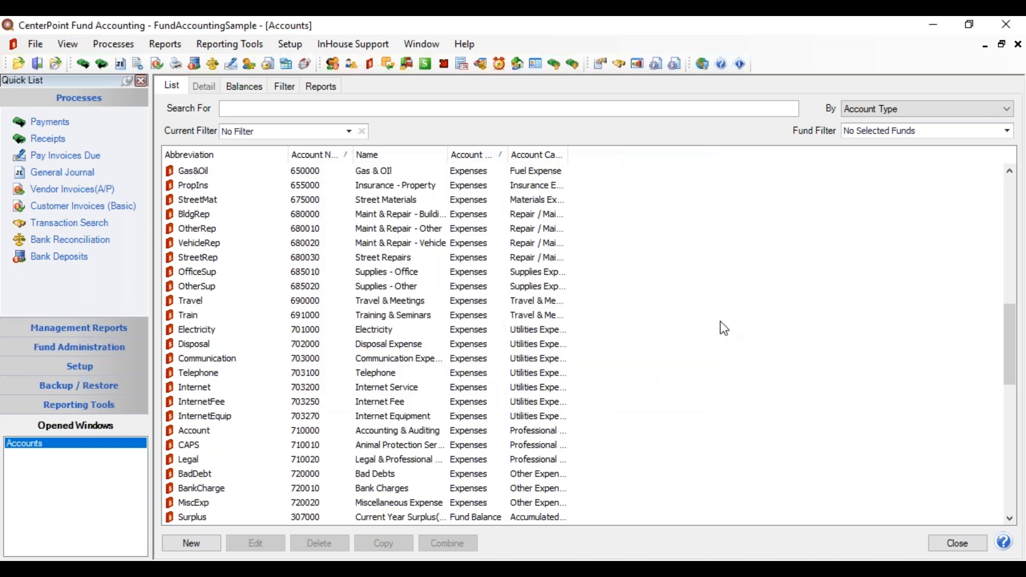
pyautogui.moveTo(1011, 345); pyautogui.dragTo(1012, 218)
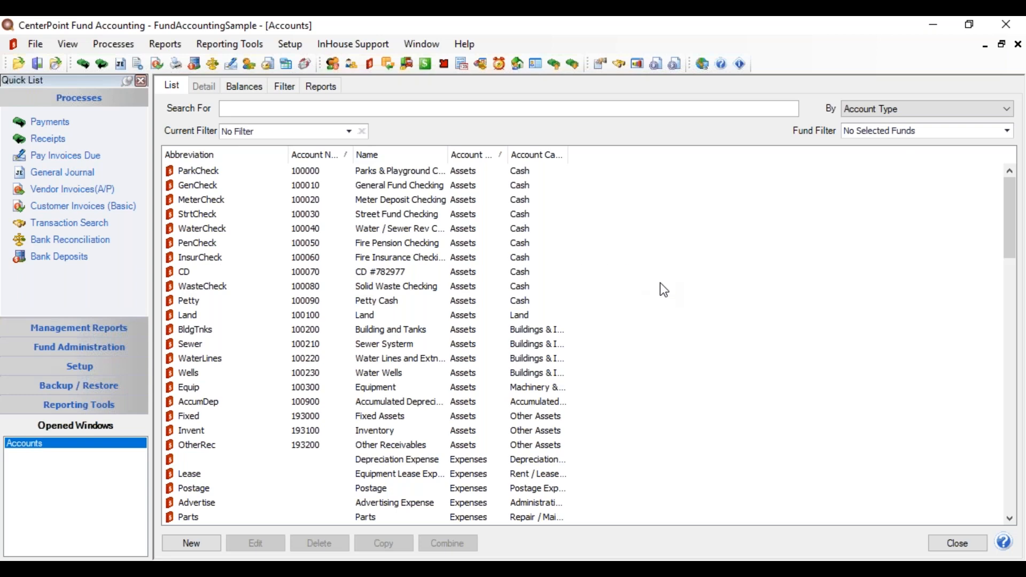
# - Open the Add New Account form from the Account field of a payment line in Payments and close it without saving
pyautogui.click(52, 122)
pyautogui.click(203, 311)
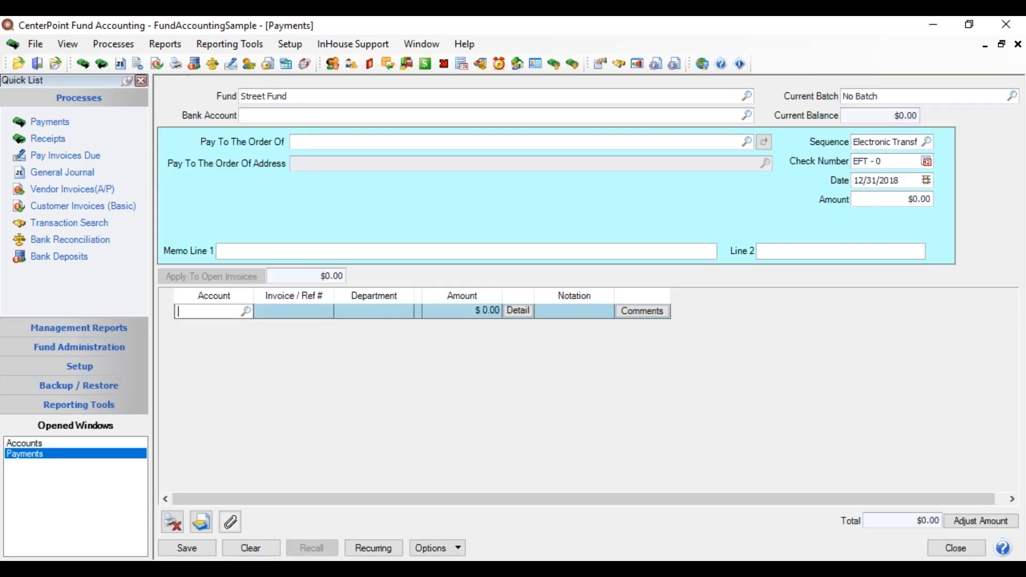
pyautogui.rightClick(204, 311)
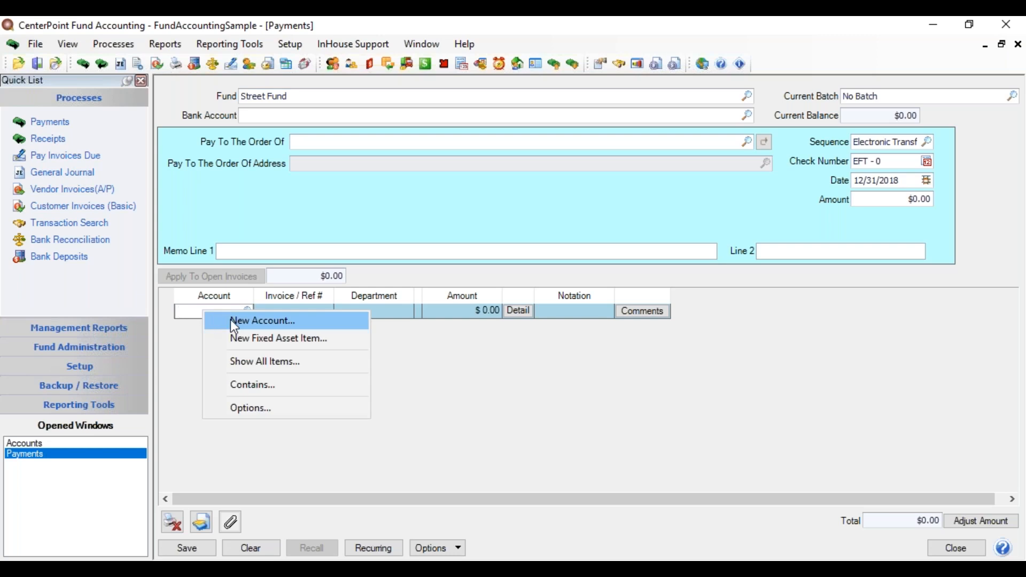
pyautogui.click(230, 321)
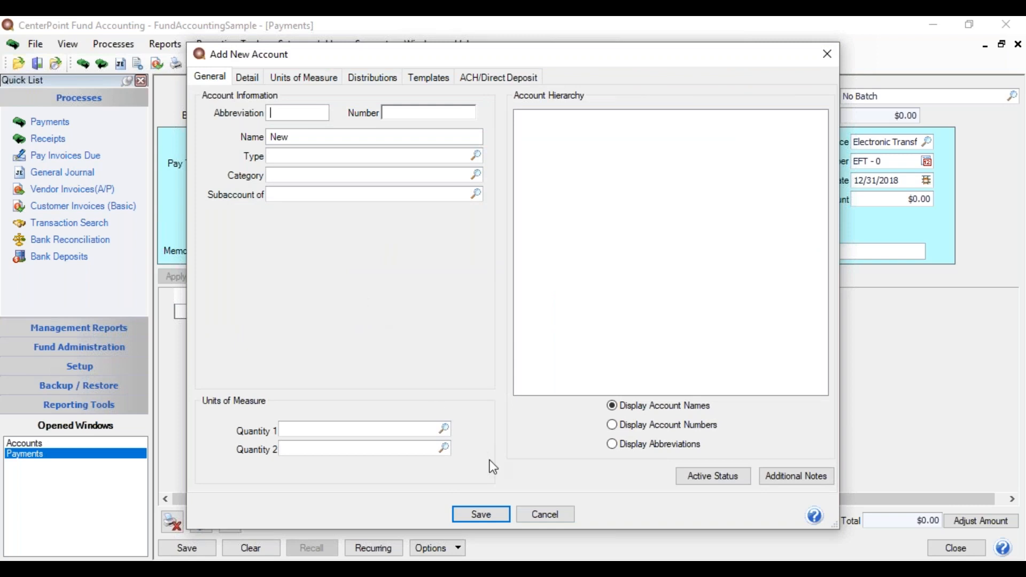
pyautogui.click(535, 516)
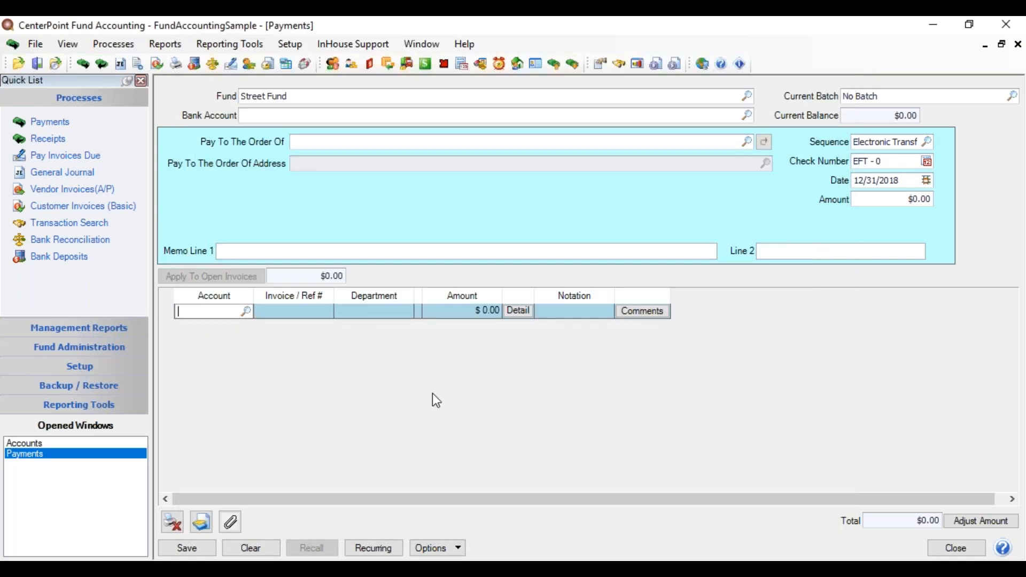